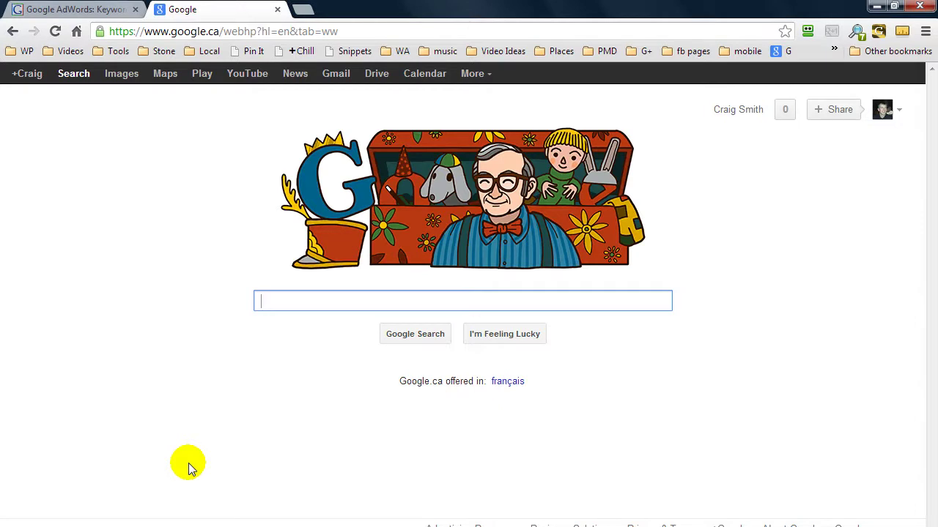
- Switch to the AdWords Keyword Tool and search keyword ideas for "ipad mini", limited to ideas closely related to the search terms
click(51, 10)
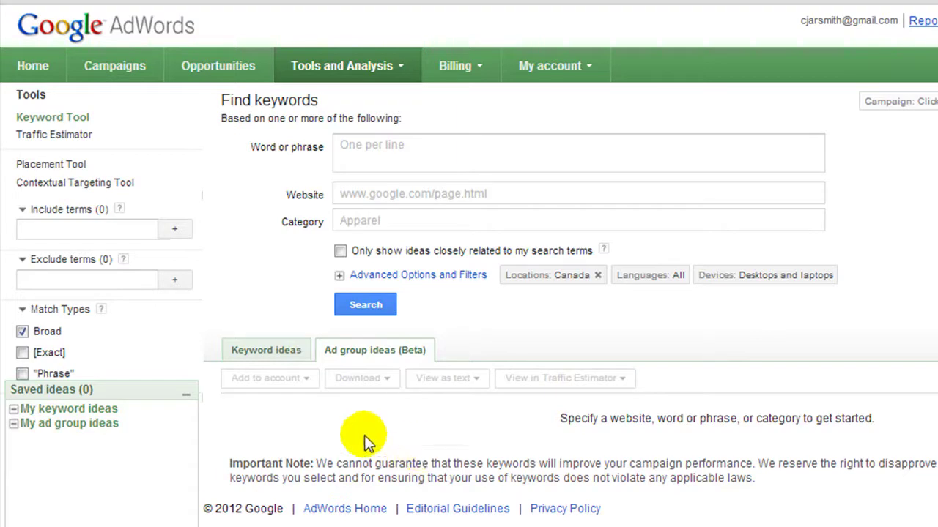
click(262, 346)
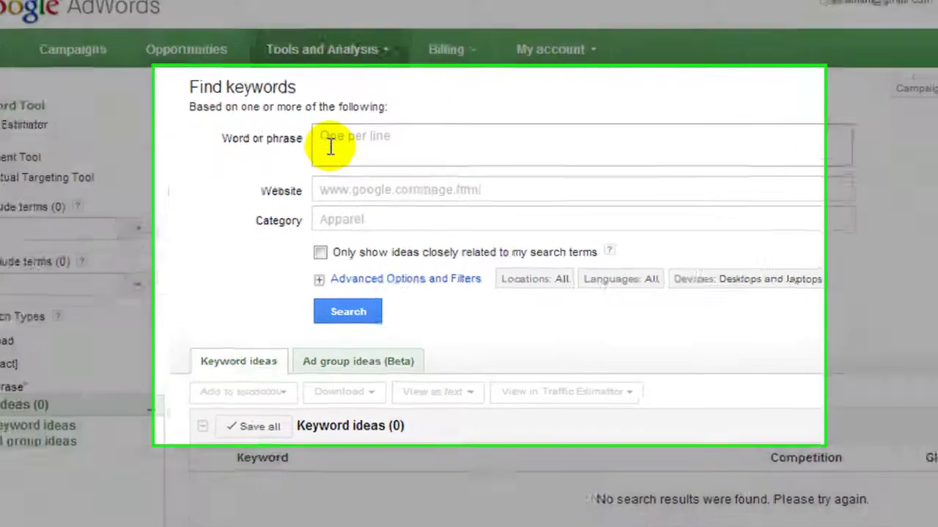
click(330, 146)
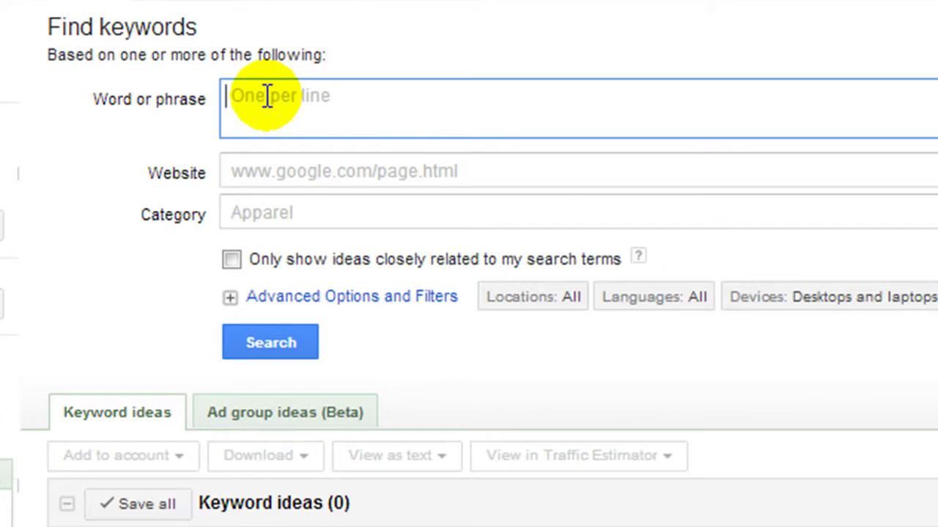
text(ipad mini)
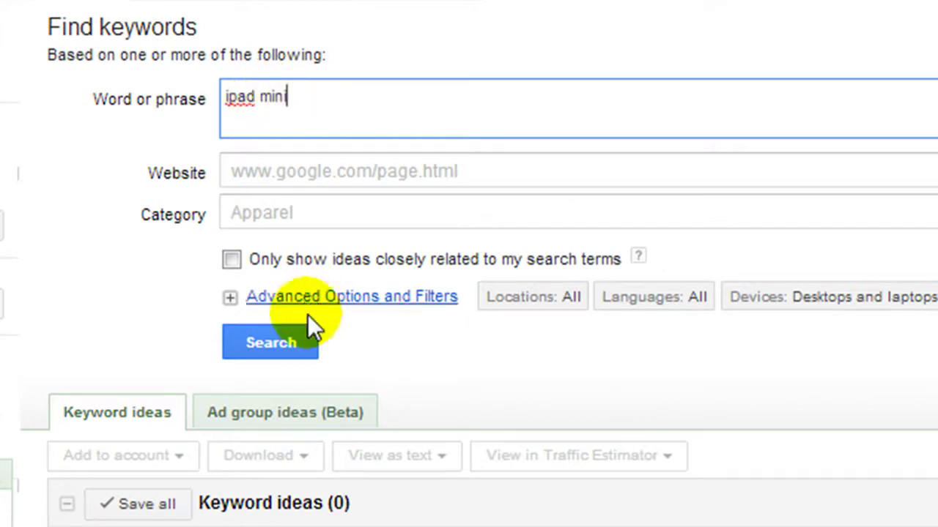
click(231, 261)
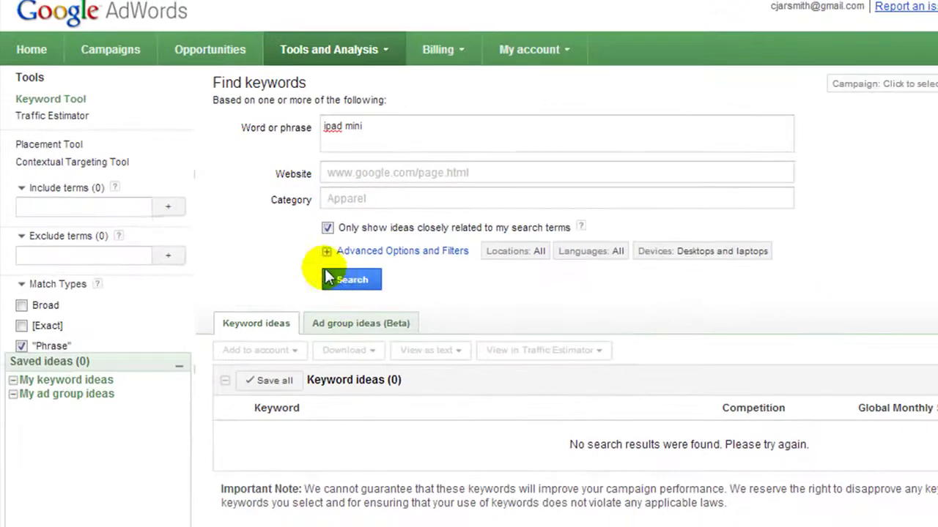
click(345, 279)
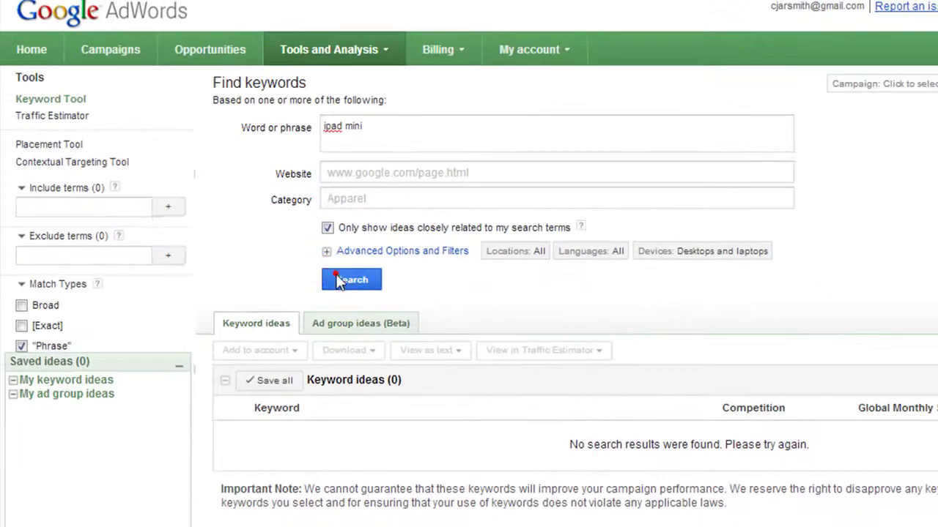
- Change the match type from Phrase to Exact and look through the keyword ideas for "ipad mini"
scroll(253, 211, down, 5)
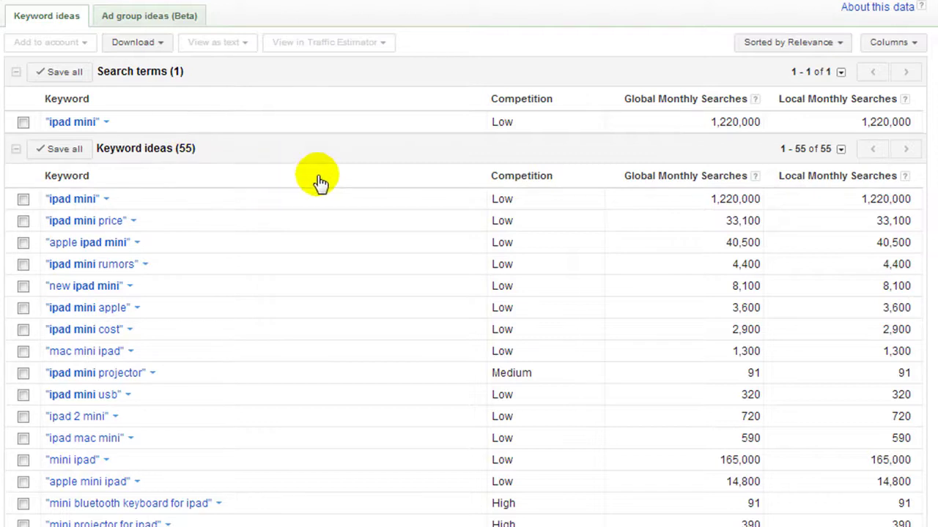
scroll(320, 180, down, 5)
scroll(318, 182, down, 10)
scroll(220, 205, up, 20)
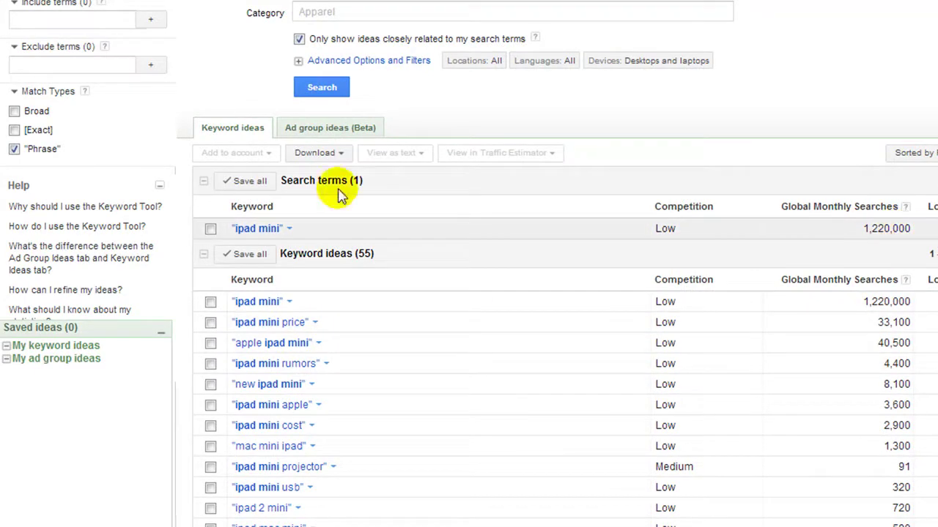
click(14, 131)
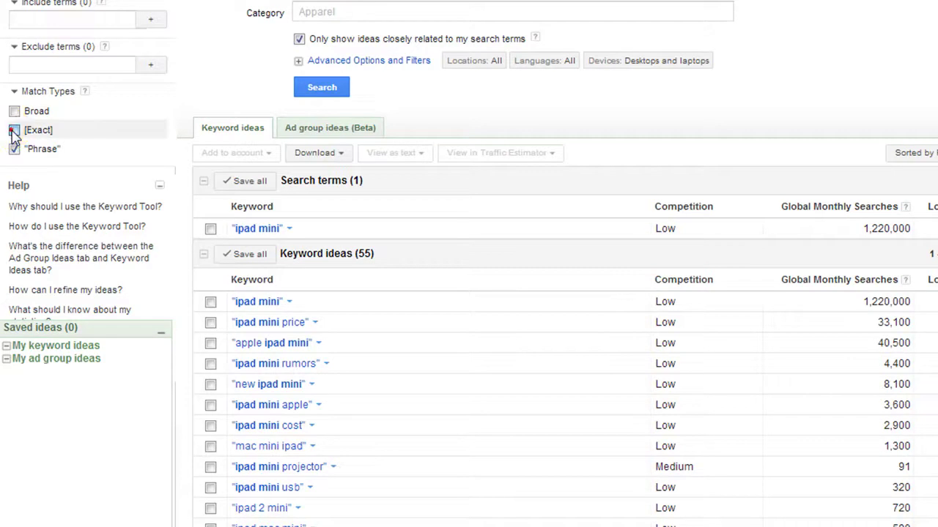
click(14, 148)
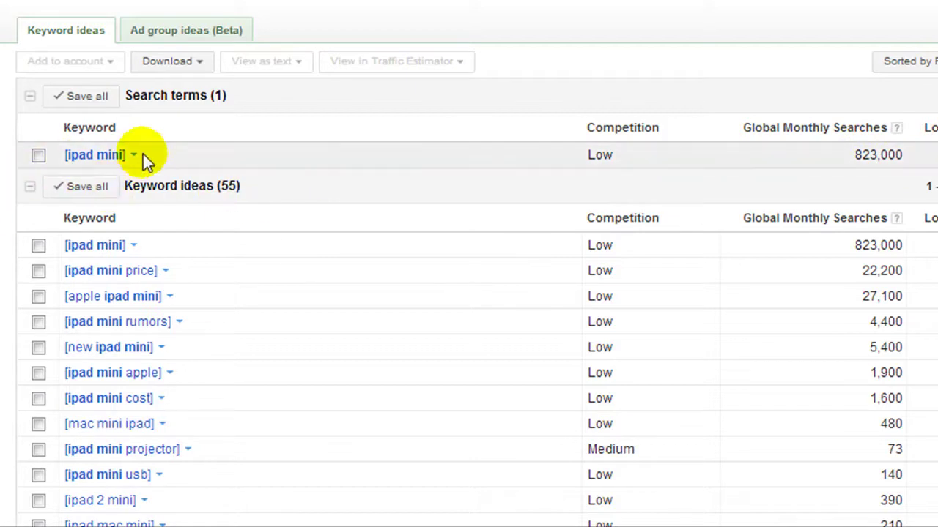
scroll(390, 39, down, 3)
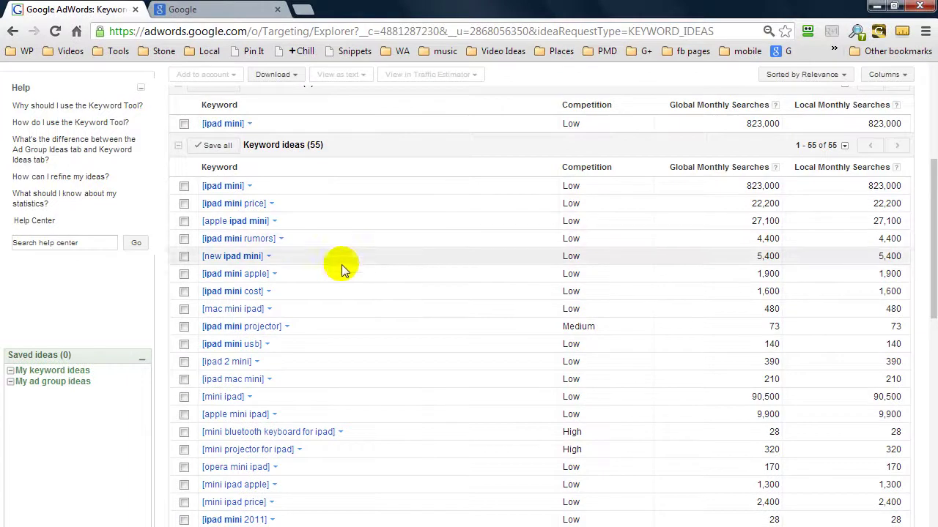
scroll(357, 304, down, 5)
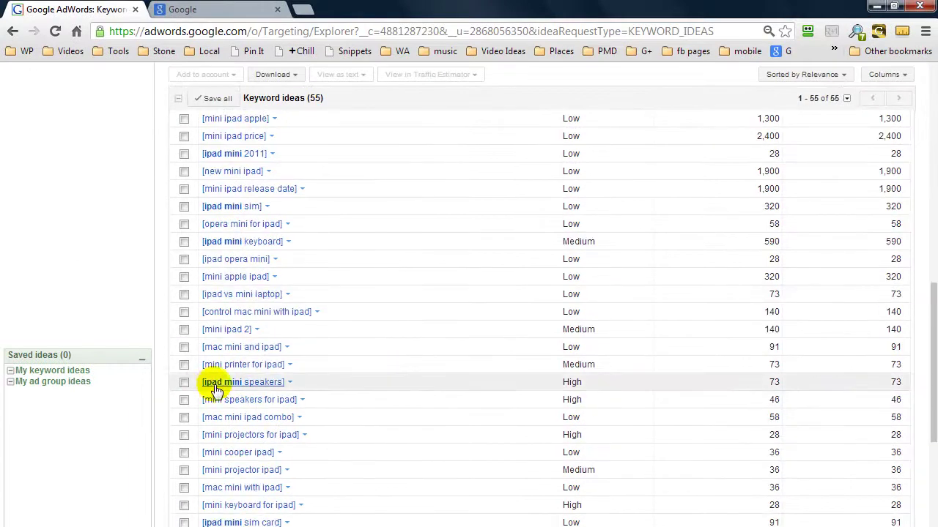
scroll(345, 377, up, 8)
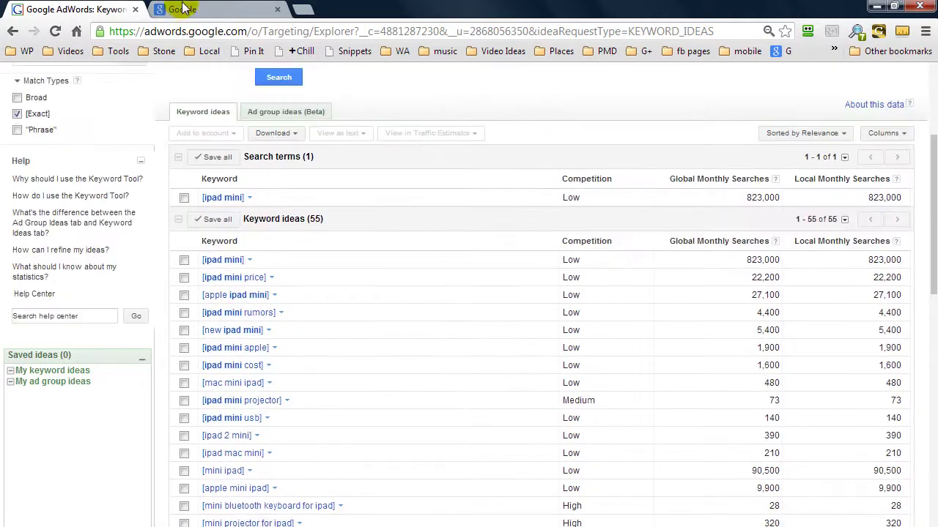
- Switch to the Google search page and enter "ipad mini" to bring up search suggestions
click(182, 9)
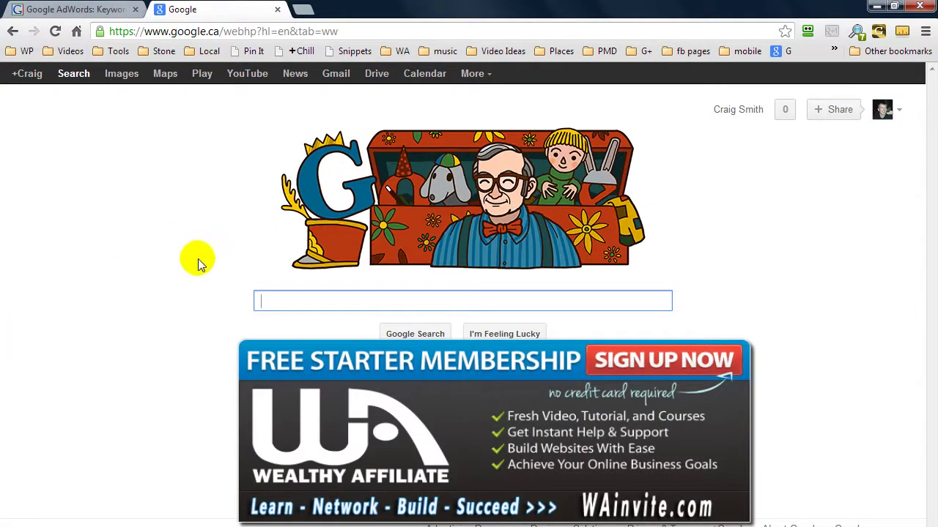
click(265, 303)
text(ipad mini)
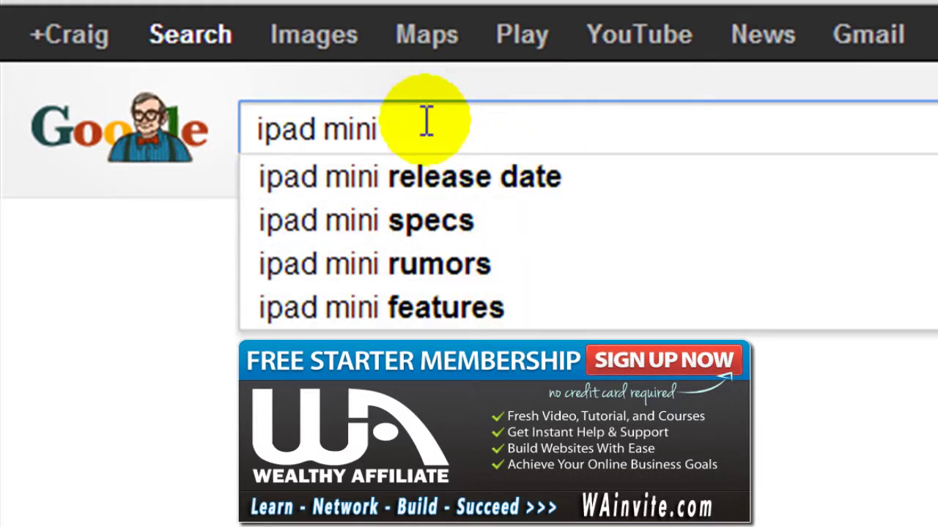
- Check the Google suggestions for "ipad mini" followed in turn by the letters a, b and c
text(a)
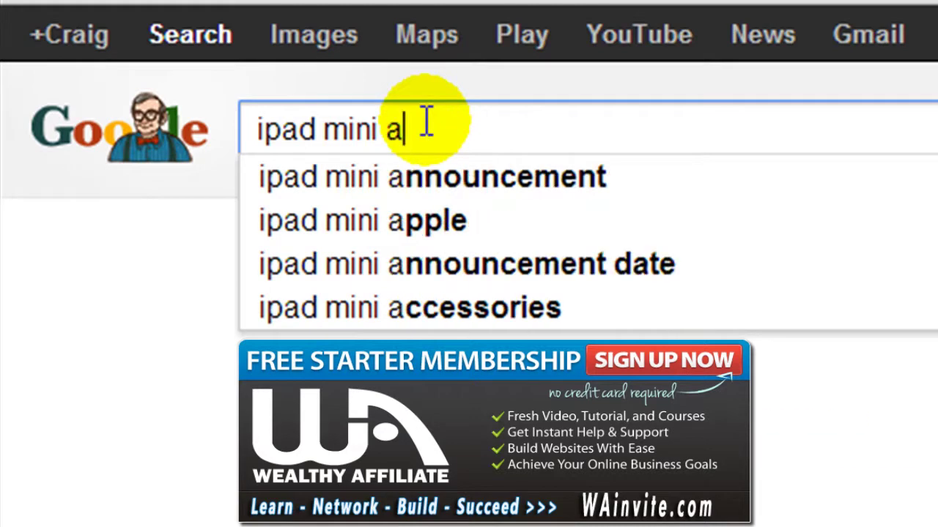
key(BackSpace)
text(b)
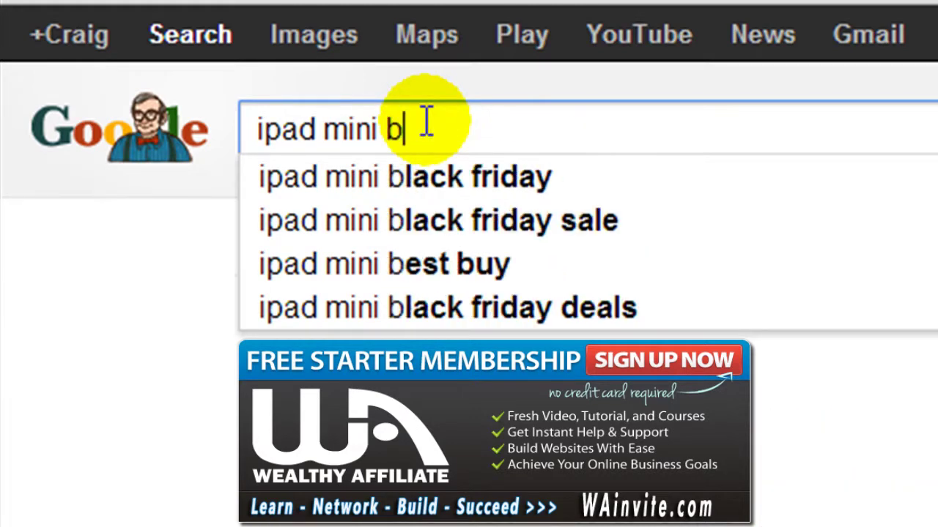
key(BackSpace)
text(c)
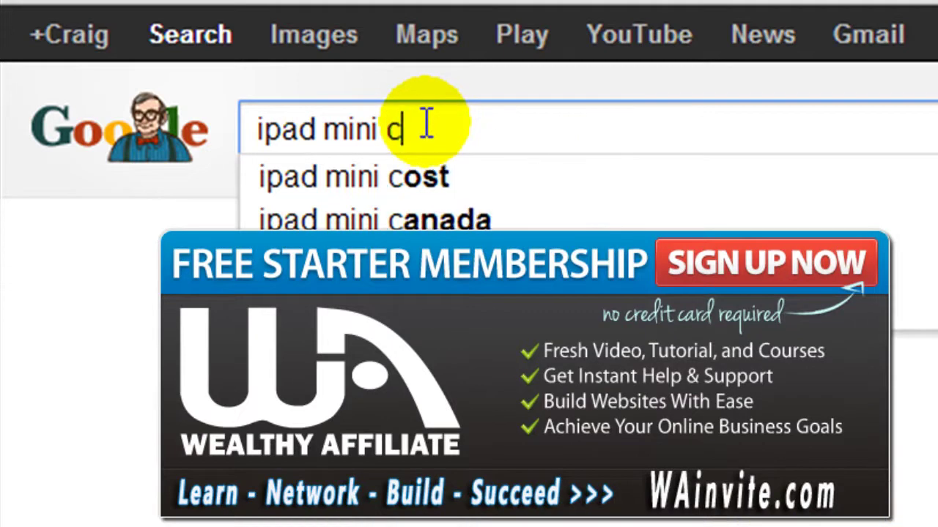
text(a)
key(BackSpace)
key(BackSpace)
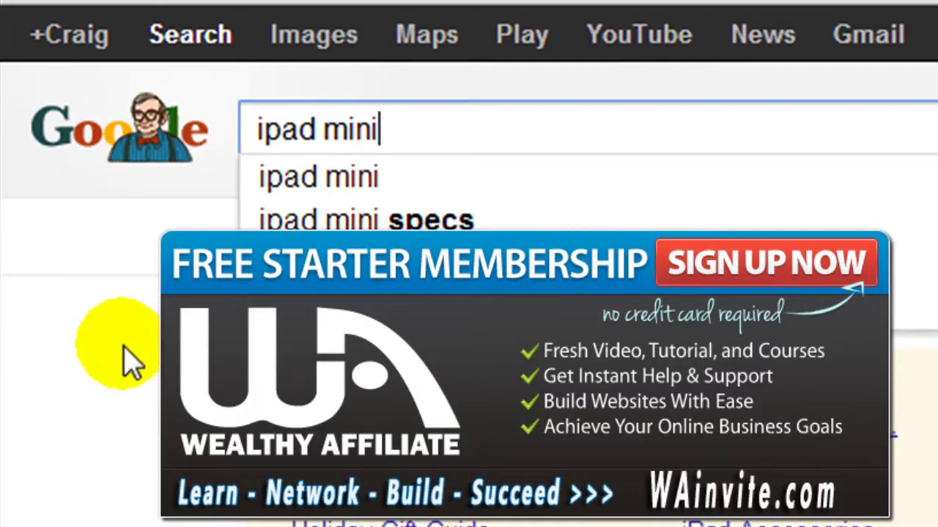
- Switch to the desktop keyword program and set the Idea Generator's singular term to "ipad mini" and plural term to "ipad minis"
click(99, 370)
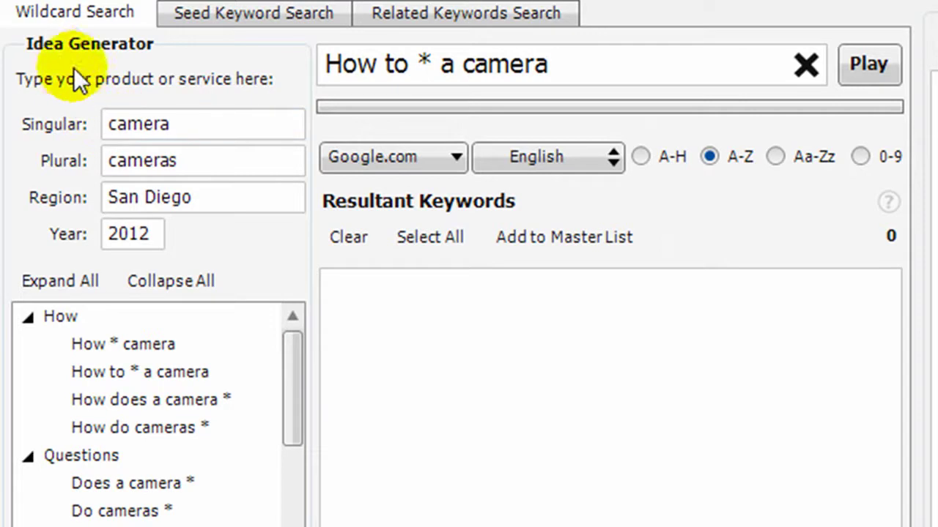
click(171, 123)
drag(178, 124, 92, 134)
text(ipad mini)
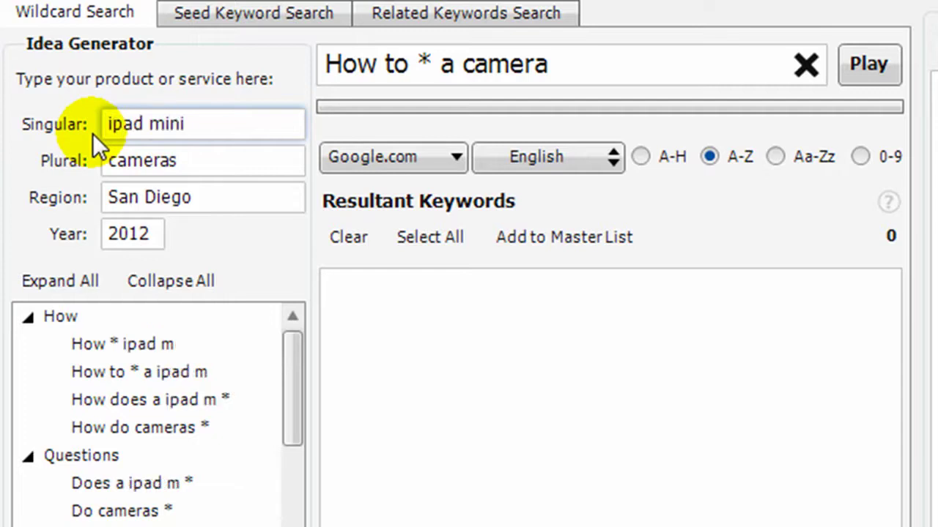
double_click(179, 161)
key(BackSpace)
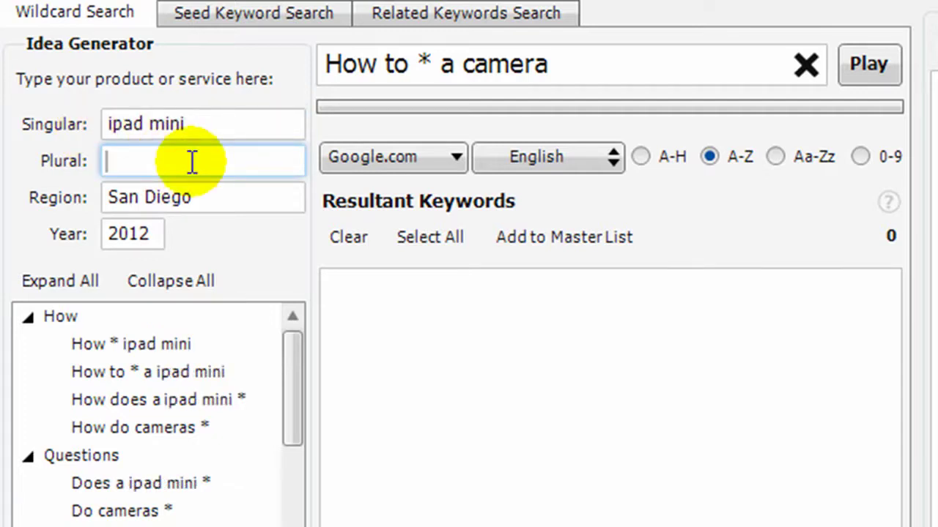
text(ipad minis)
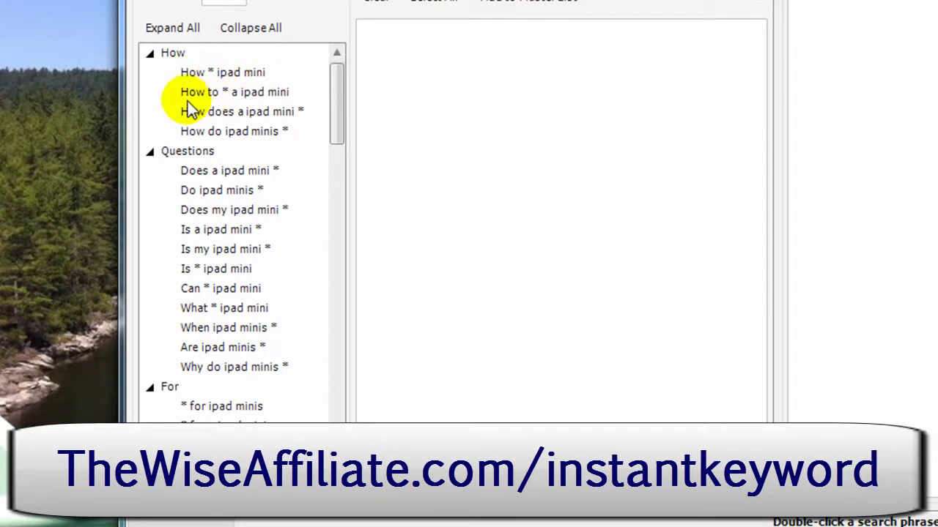
mouse_move(343, 111)
mouse_down()
mouse_move(349, 167)
mouse_move(343, 104)
mouse_up()
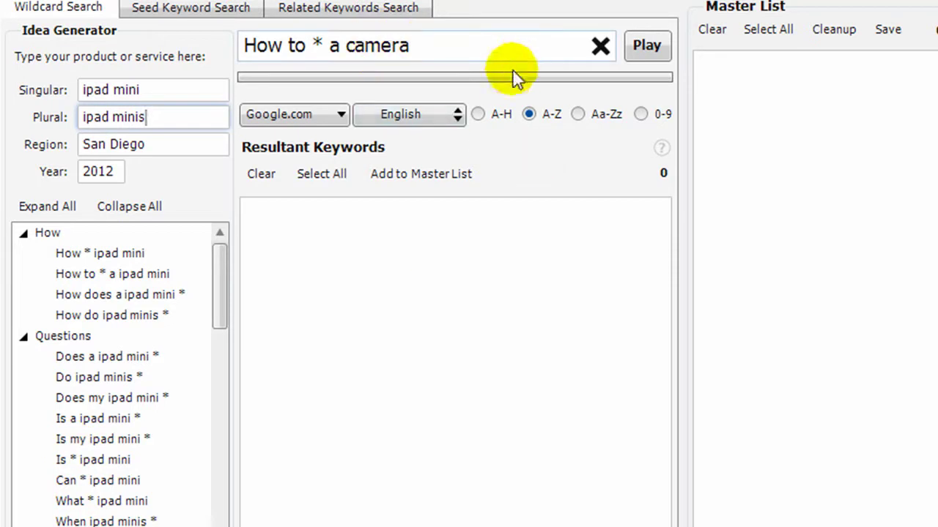
- Expand the wildcard query area to reveal the additional query box beneath the main query
drag(501, 77, 519, 160)
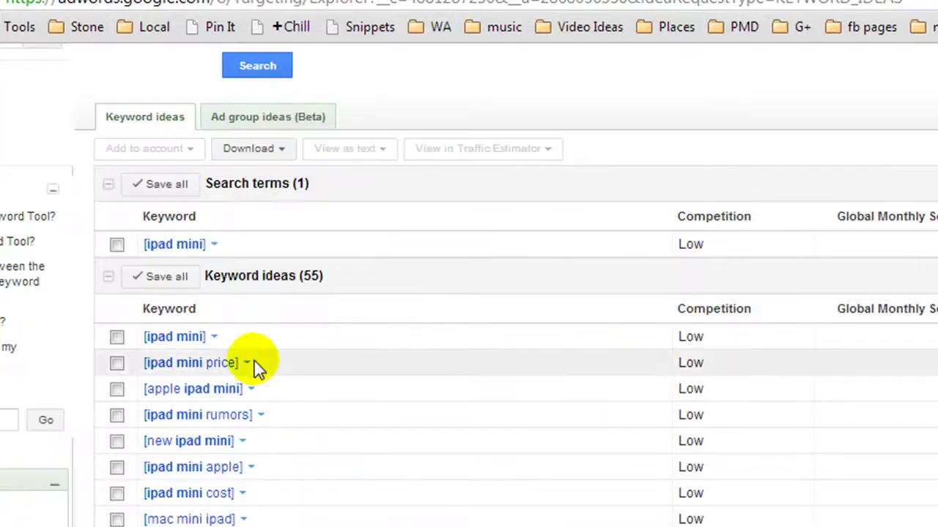
scroll(156, 366, up, 2)
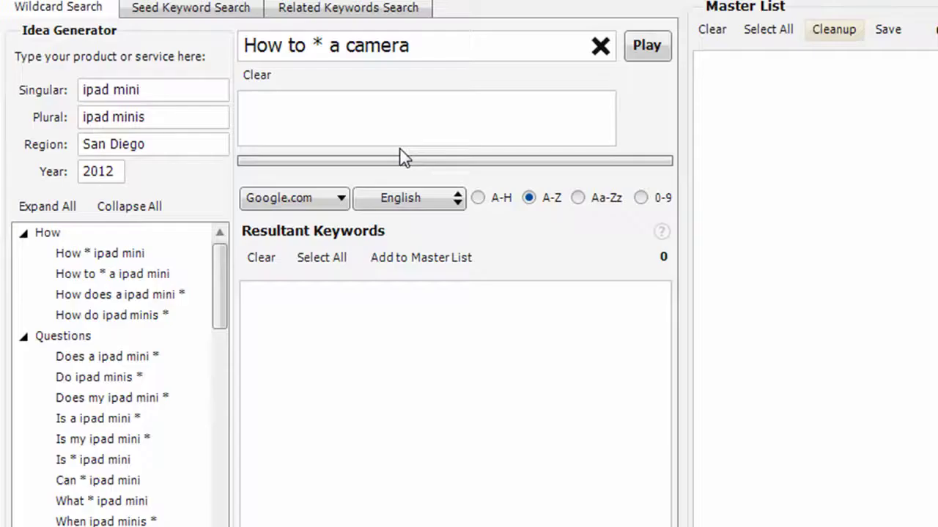
click(360, 132)
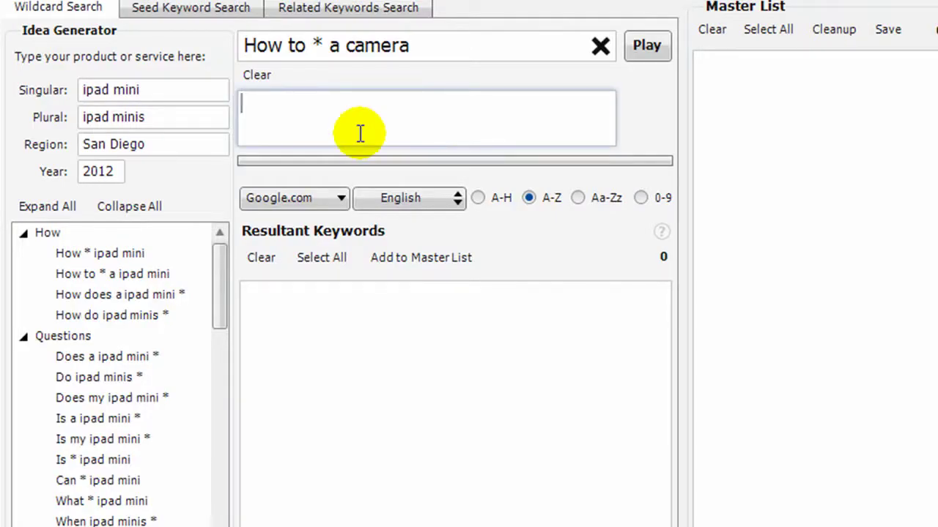
- Replace the main wildcard query with "* ipad mini" and enter "ipad mini *" as an additional query
click(433, 44)
click(315, 45)
drag(410, 47, 211, 57)
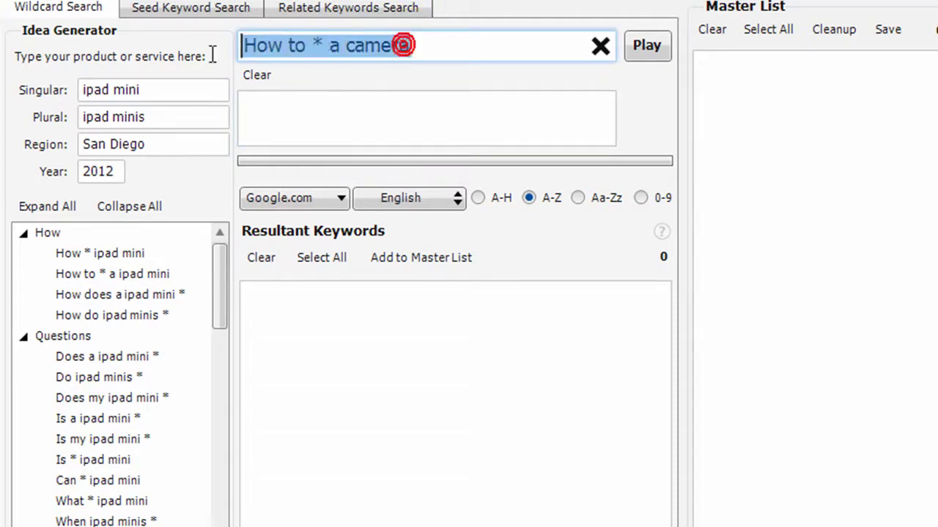
key(BackSpace)
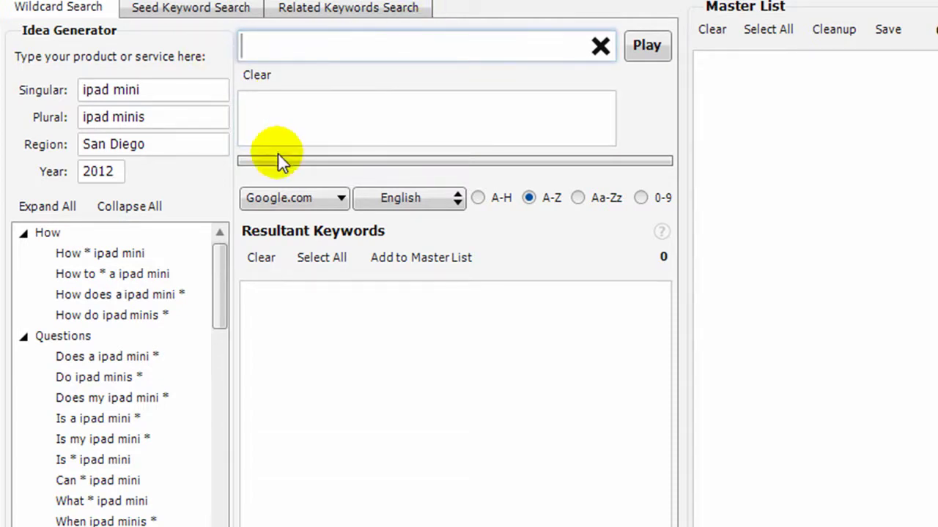
text(* ipad mini)
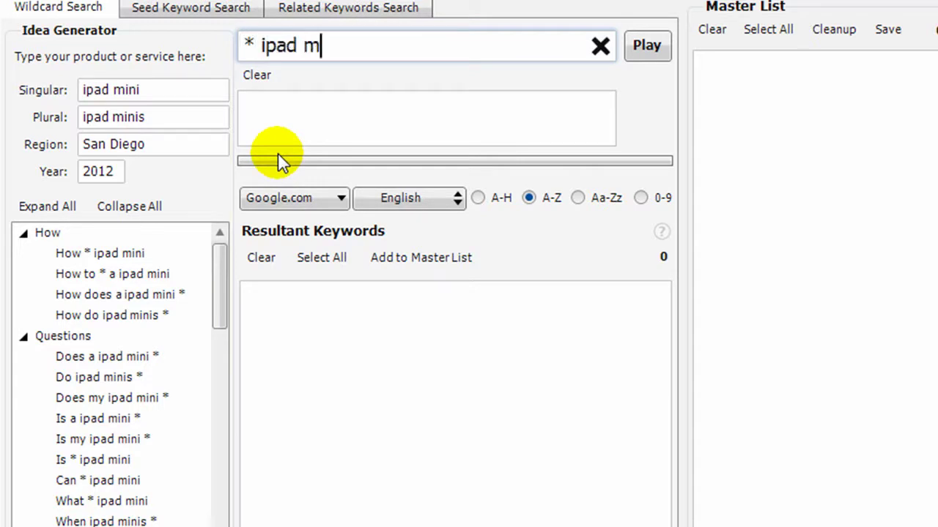
click(271, 115)
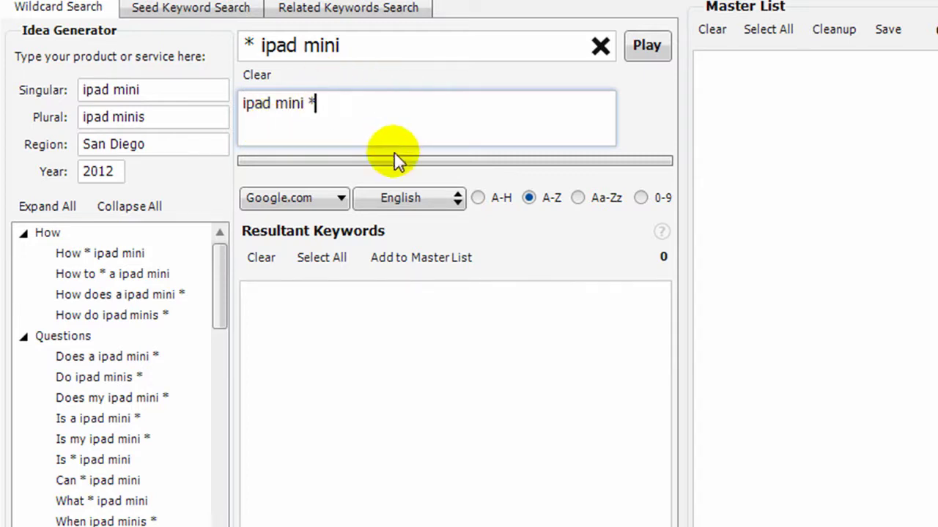
- Choose Google.com as the search engine and A-H as the letter range for the wildcard search
click(340, 199)
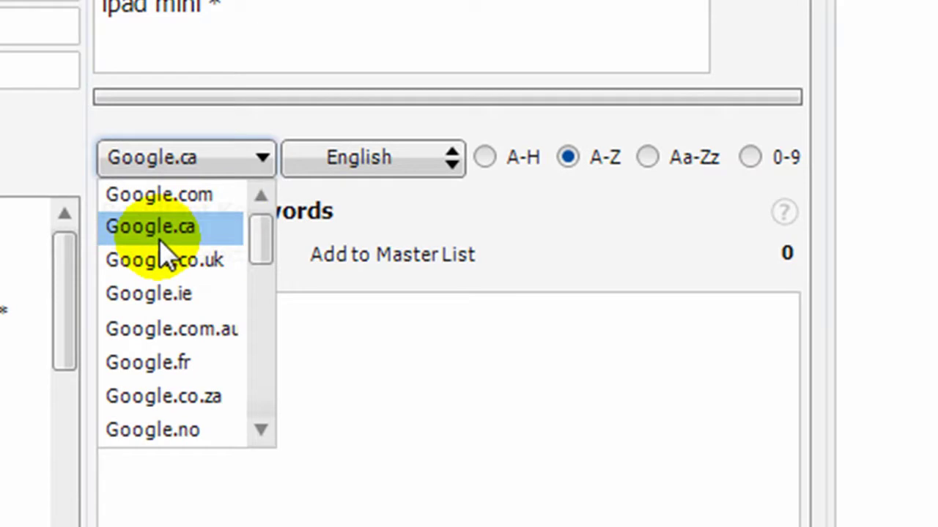
click(138, 199)
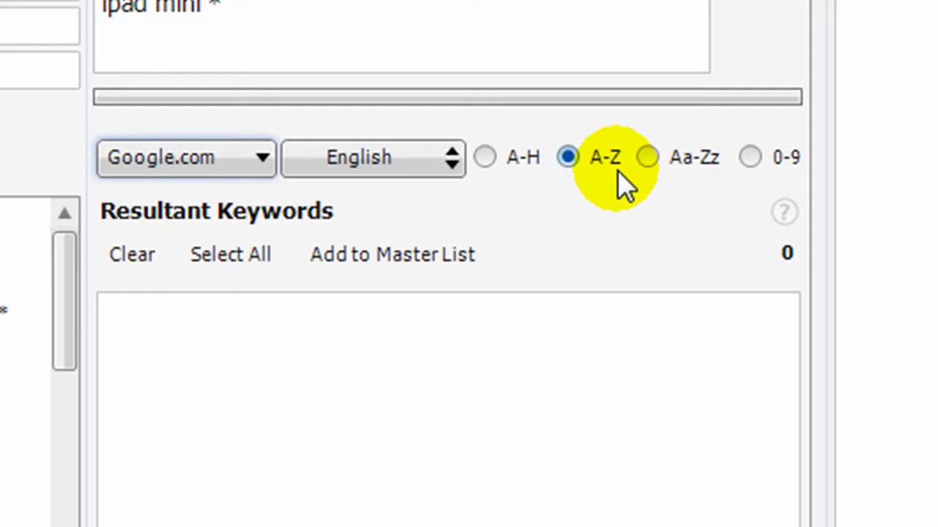
click(487, 157)
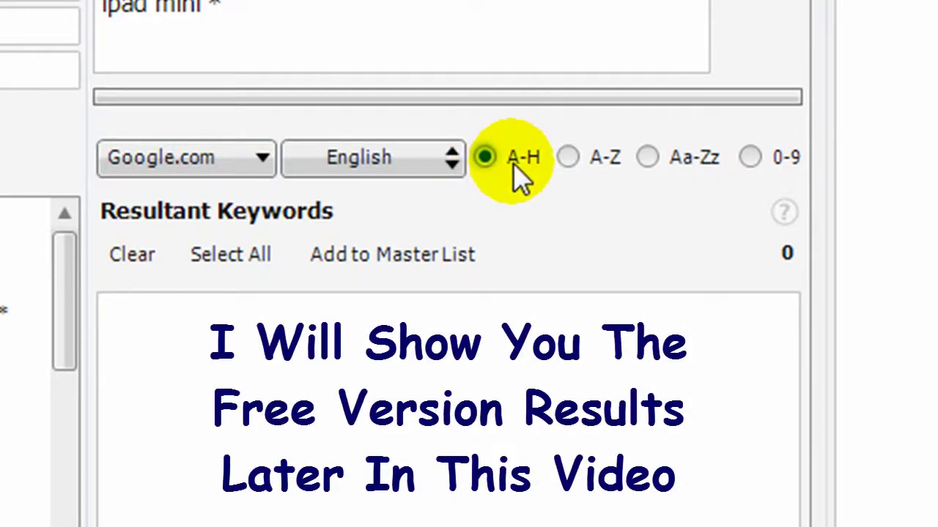
click(518, 194)
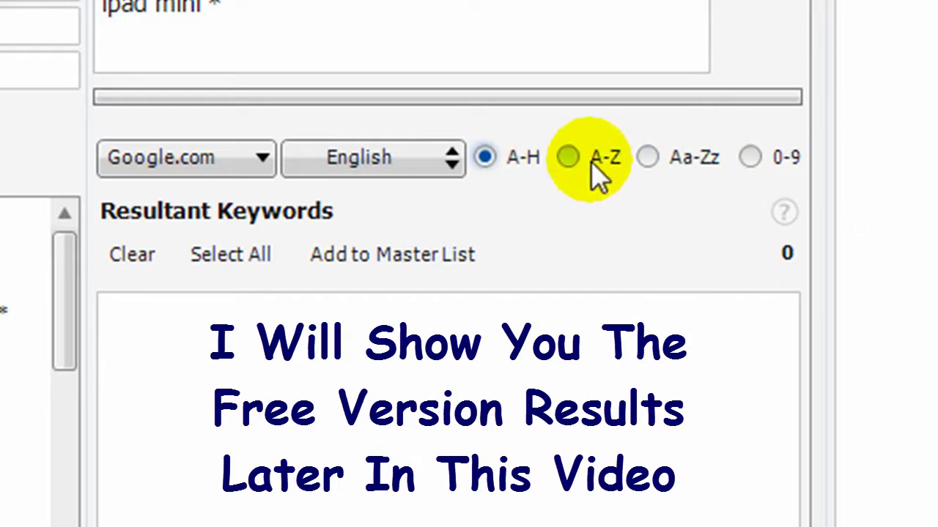
- Set the wildcard search's letter range to A-Z and run the search for both ipad mini queries
click(565, 161)
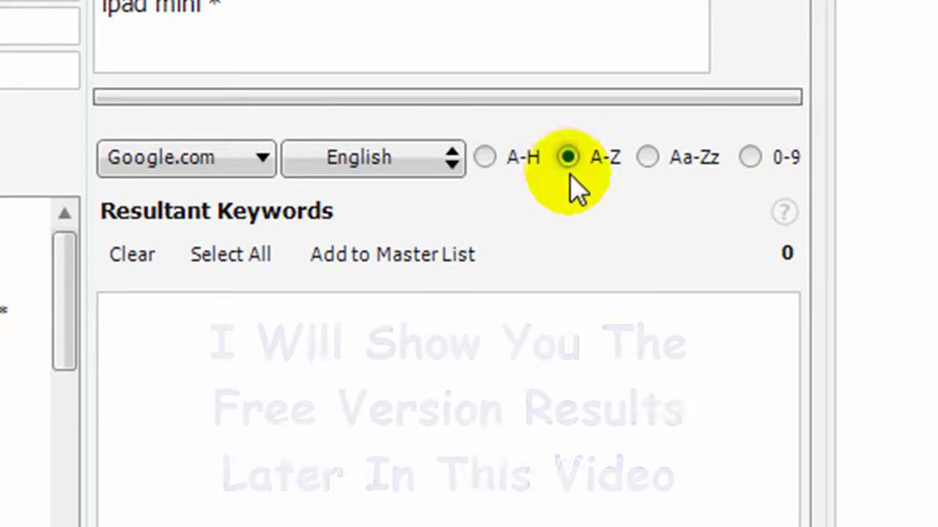
click(647, 157)
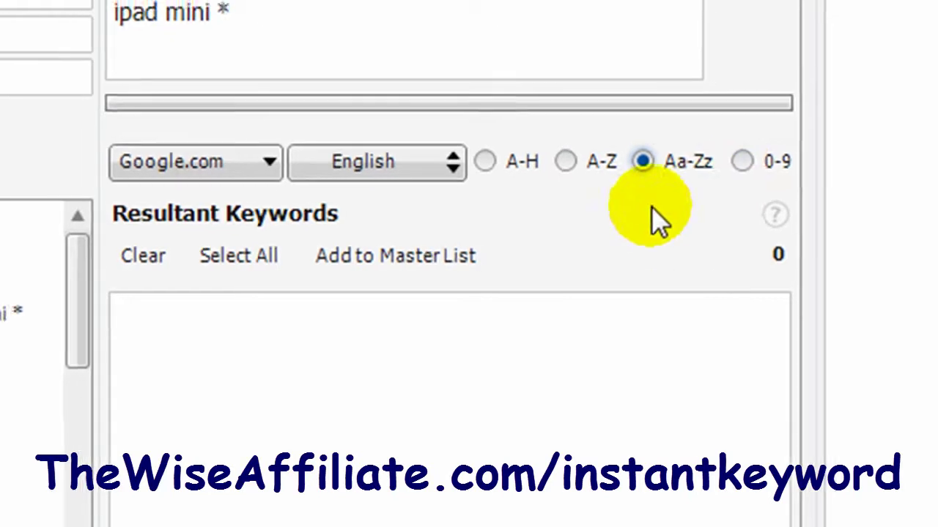
click(649, 224)
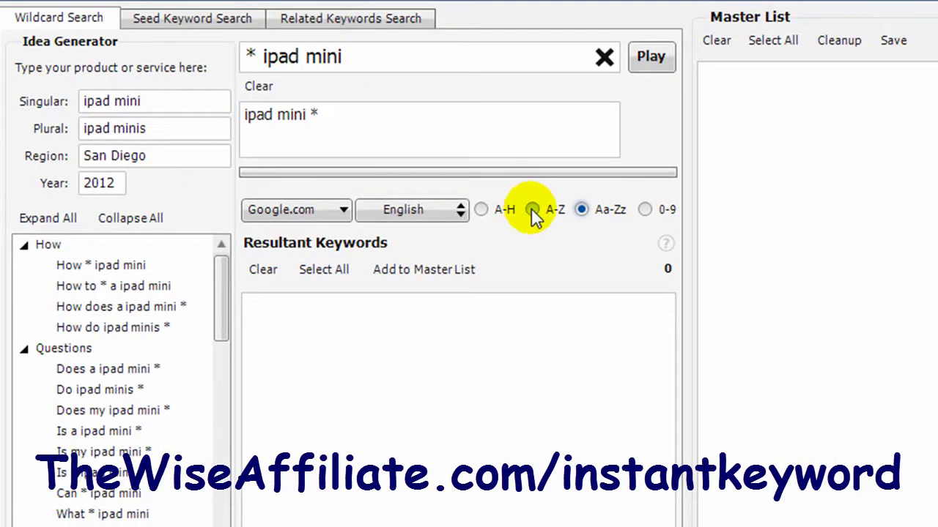
click(531, 210)
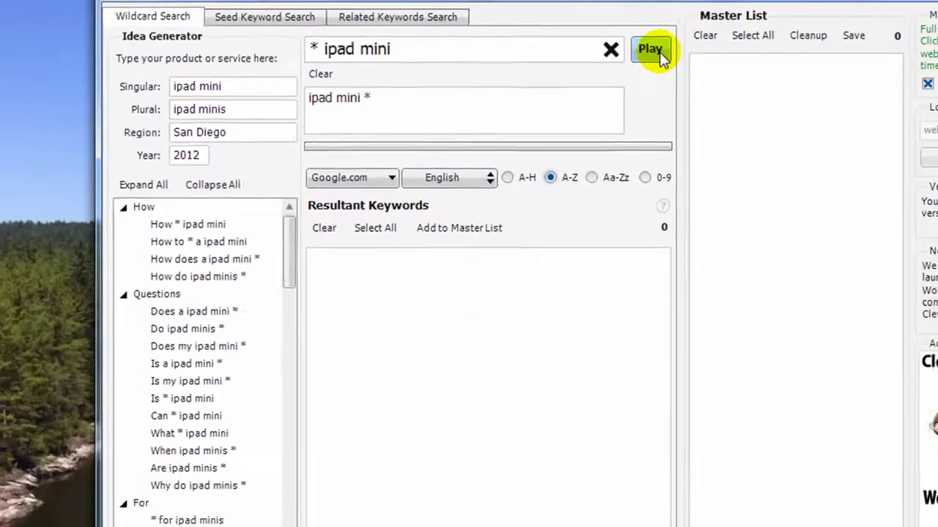
click(663, 58)
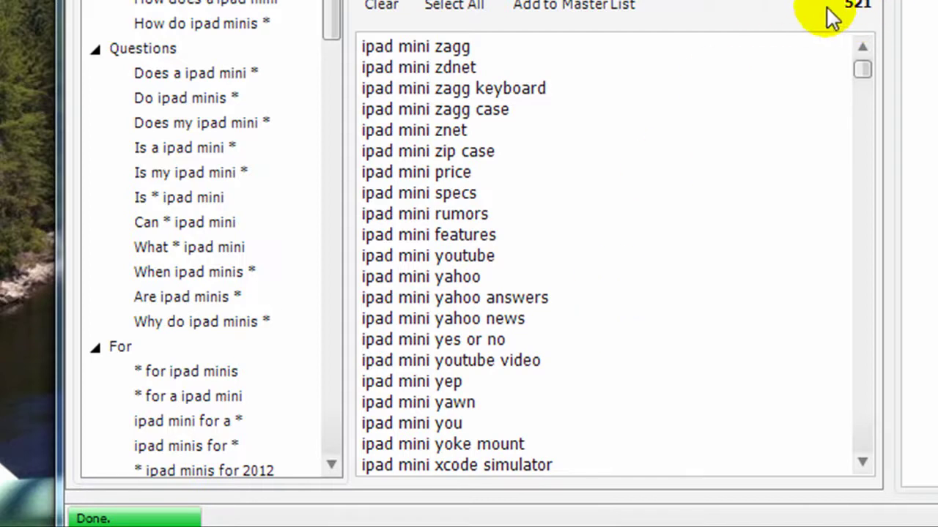
- Add all resultant keywords to the Master List and clean up that list
click(447, 6)
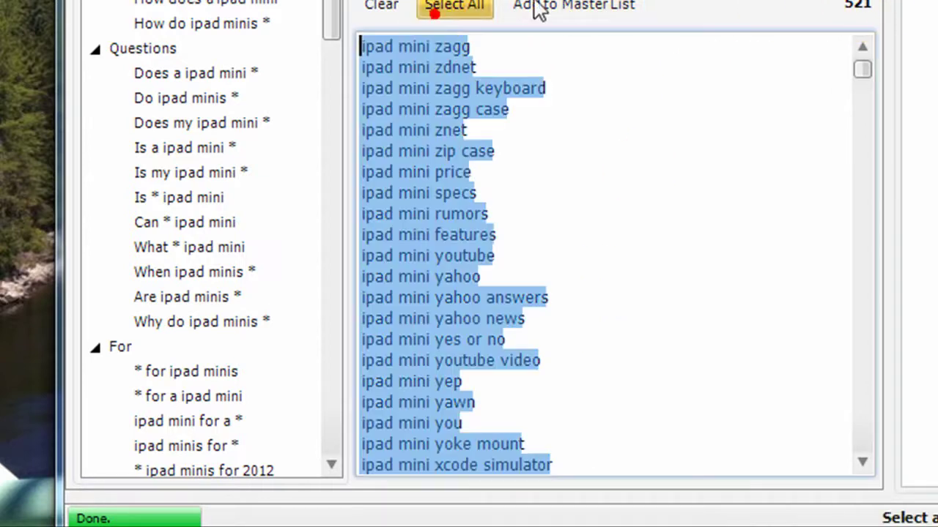
click(551, 9)
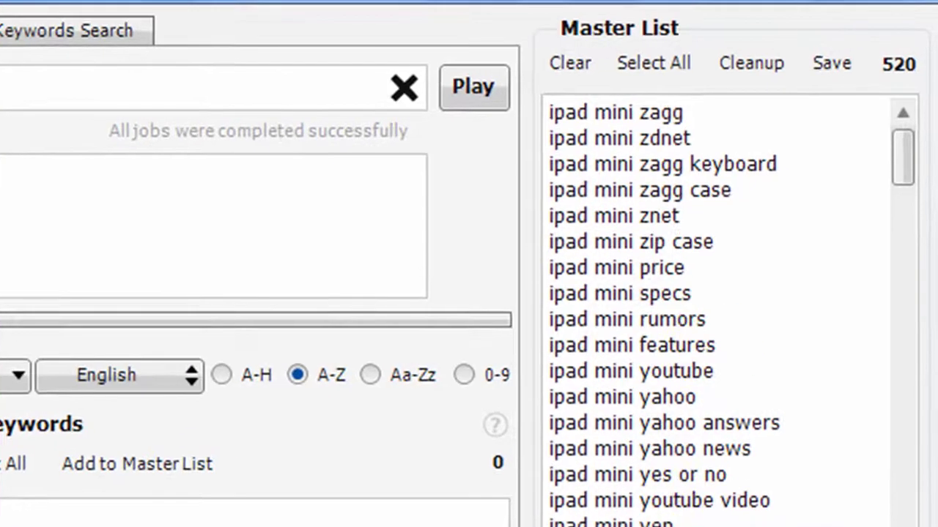
click(768, 61)
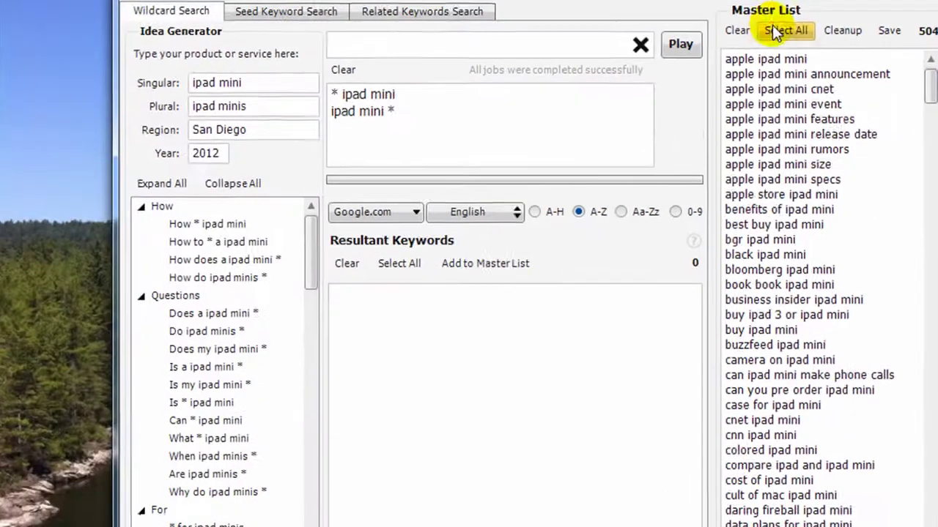
- Copy the entire Master List and paste it into the AdWords Keyword Tool's word or phrase field
click(654, 63)
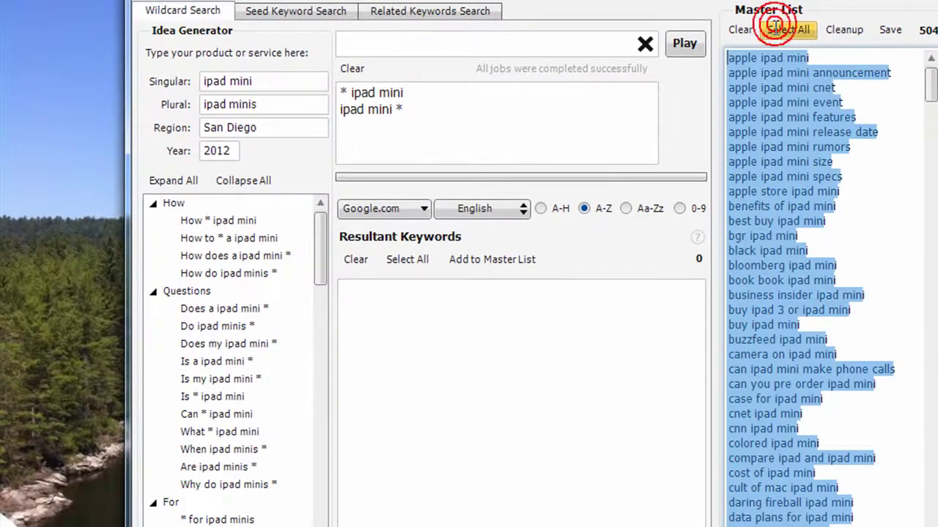
right_click(780, 118)
click(809, 152)
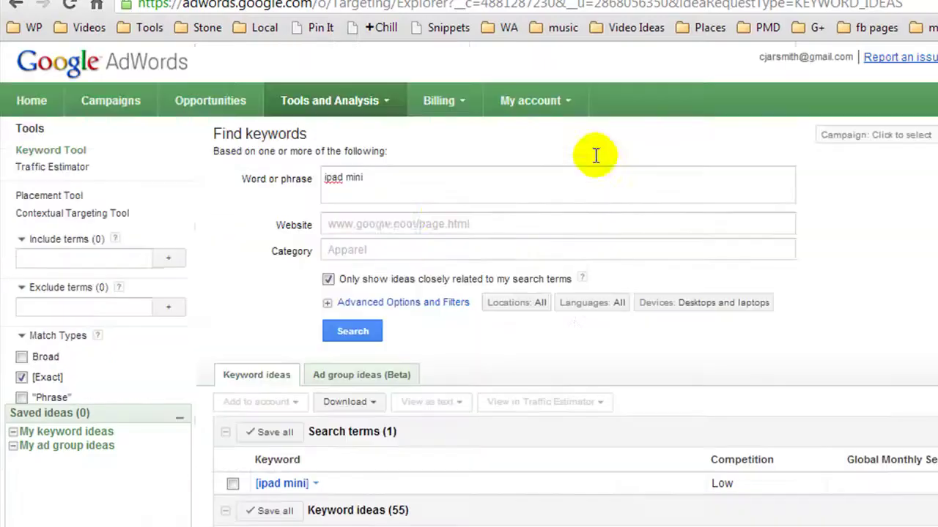
click(334, 189)
key(ctrl+v)
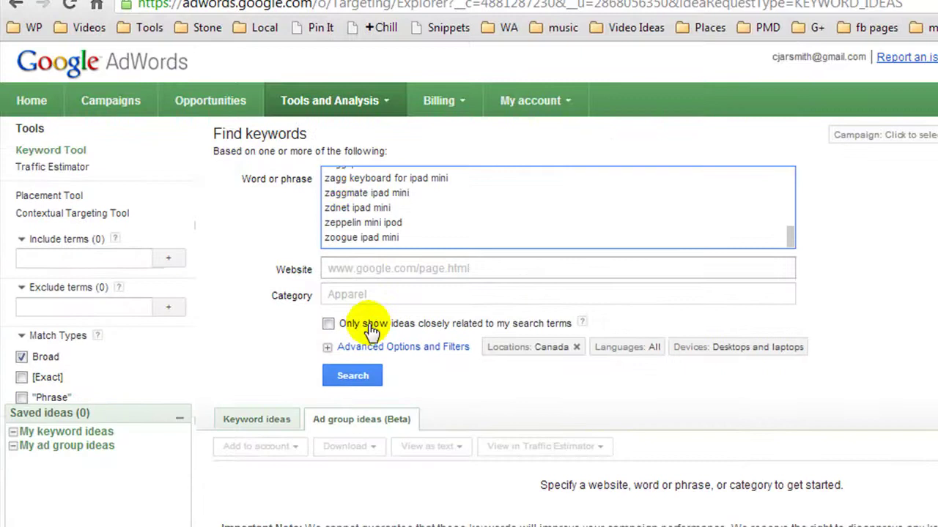
- Remove the Canada location filter and run the keyword search with Phrase as the only match type
click(576, 347)
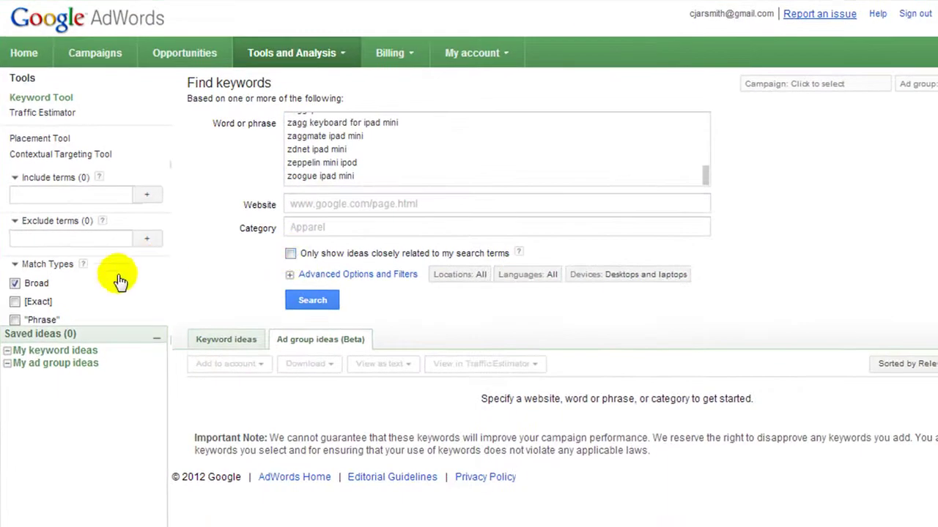
click(15, 320)
click(15, 284)
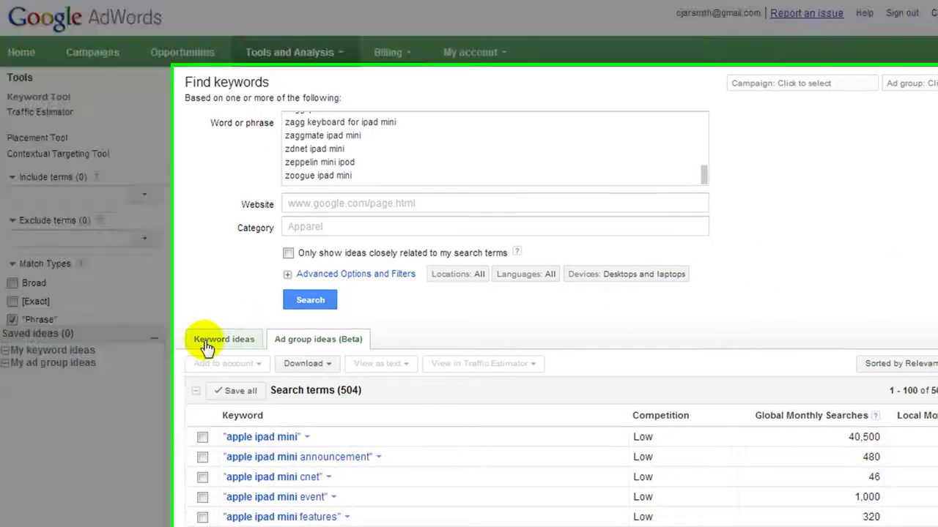
- Show the keyword ideas and sort the search terms by Global Monthly Searches in descending order
click(207, 342)
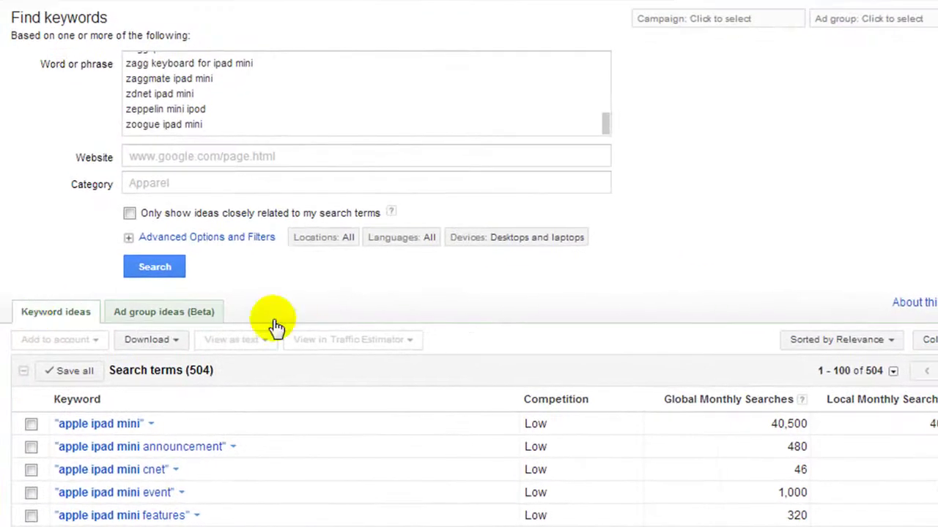
scroll(469, 293, down, 2)
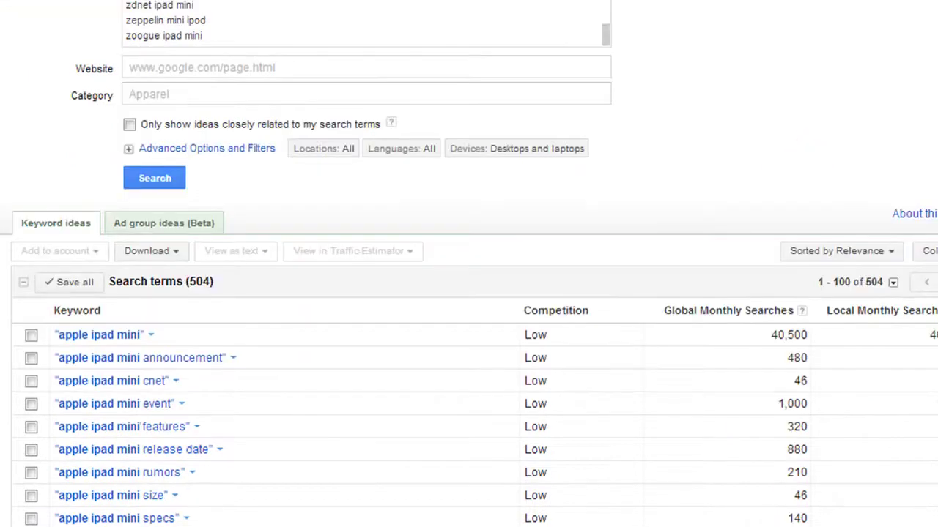
scroll(469, 293, down, 4)
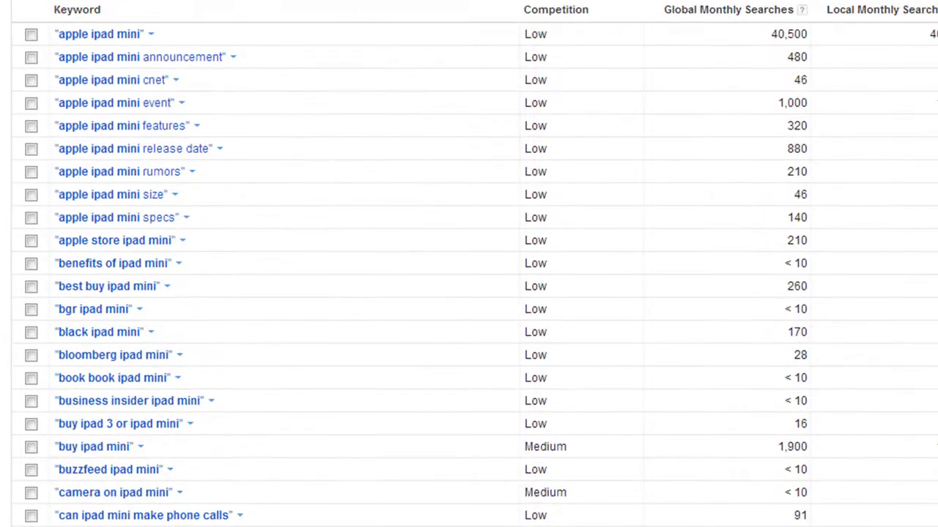
click(716, 22)
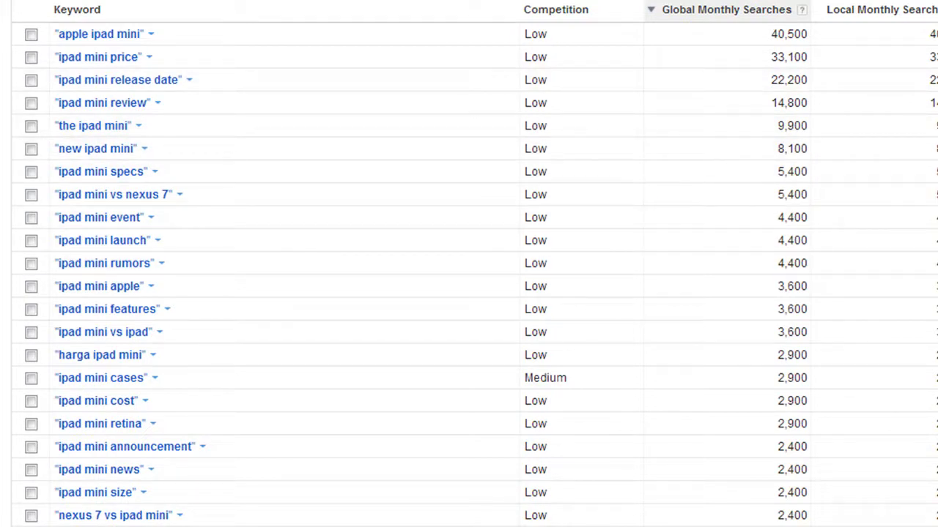
- Examine the sorted search terms for long-tail ipad mini keywords, comparing their competition and global monthly searches
scroll(469, 263, down, 16)
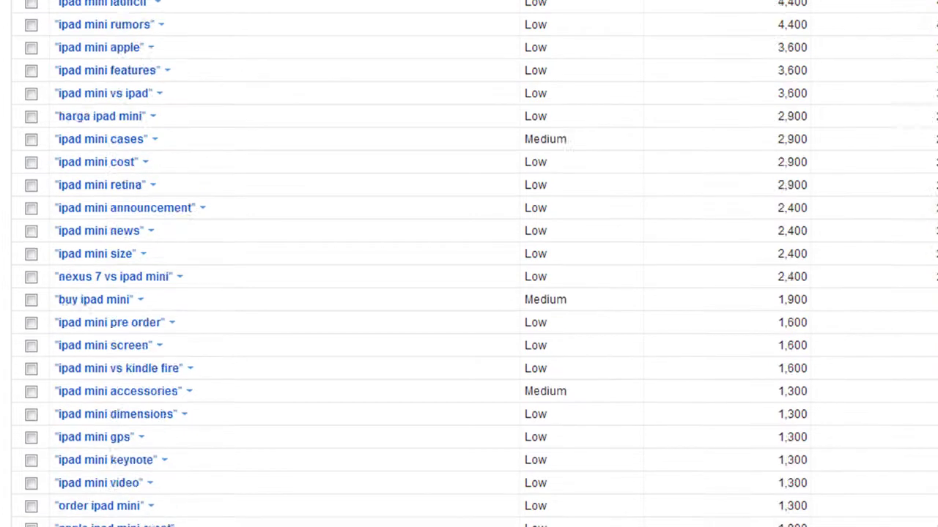
scroll(469, 263, down, 10)
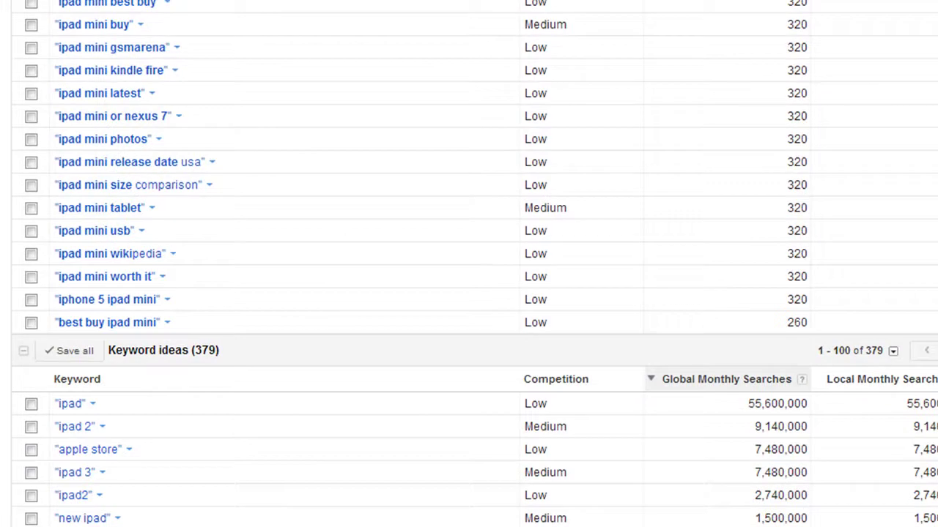
scroll(469, 264, up, 2)
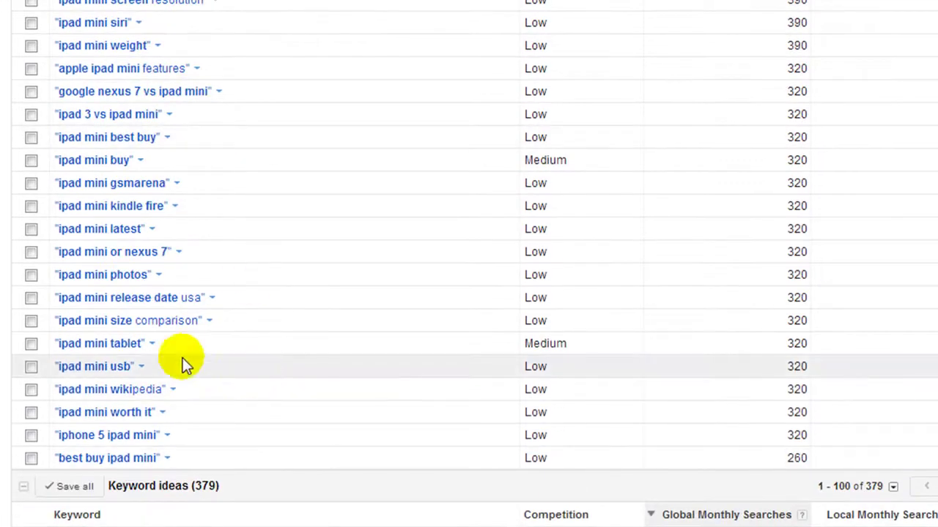
scroll(271, 352, up, 3)
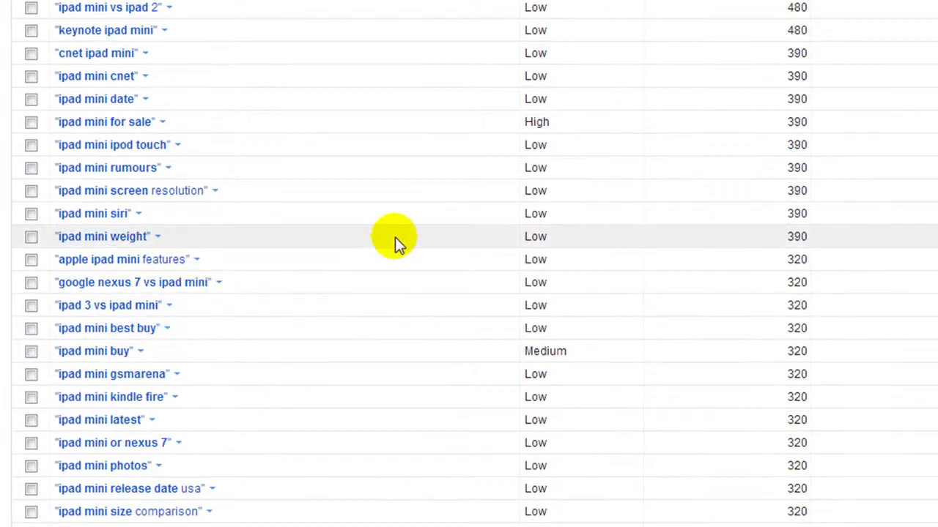
scroll(395, 239, up, 3)
scroll(395, 238, up, 18)
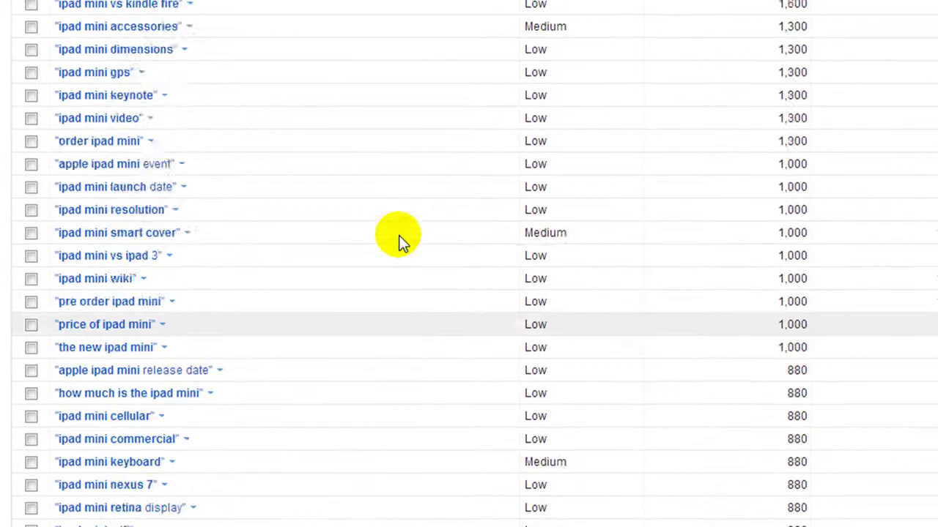
scroll(401, 236, up, 5)
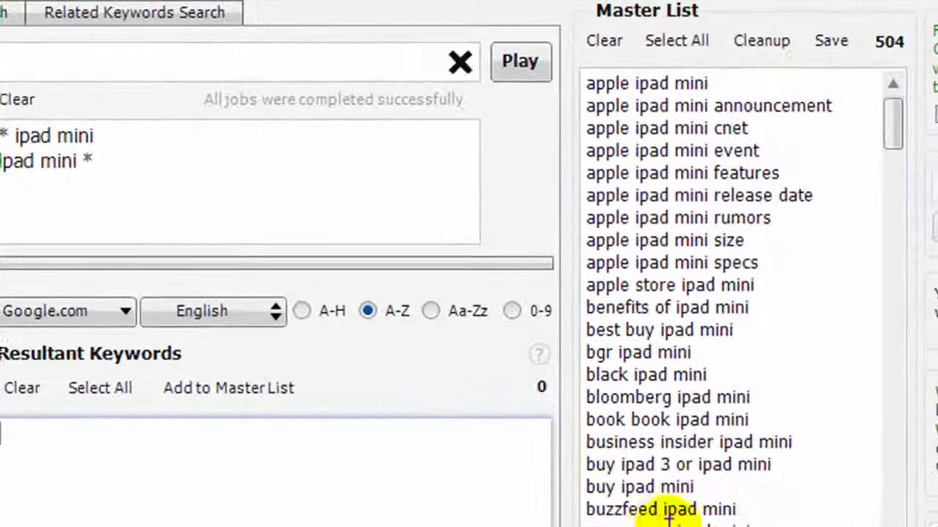
- Switch to the desktop keyword program and highlight "buzzfeed ipad mini" and "cnn ipad mini" in the Master List as examples
drag(592, 510, 749, 510)
click(755, 509)
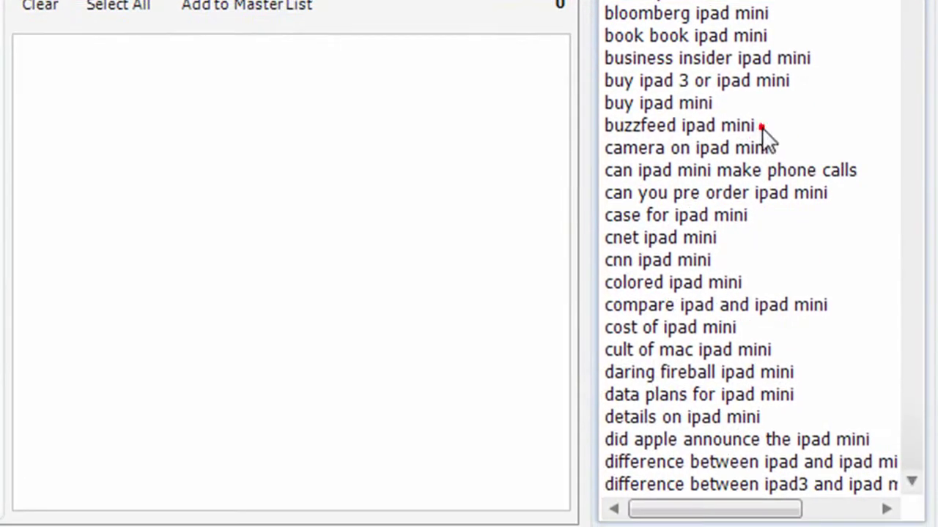
drag(749, 342, 628, 340)
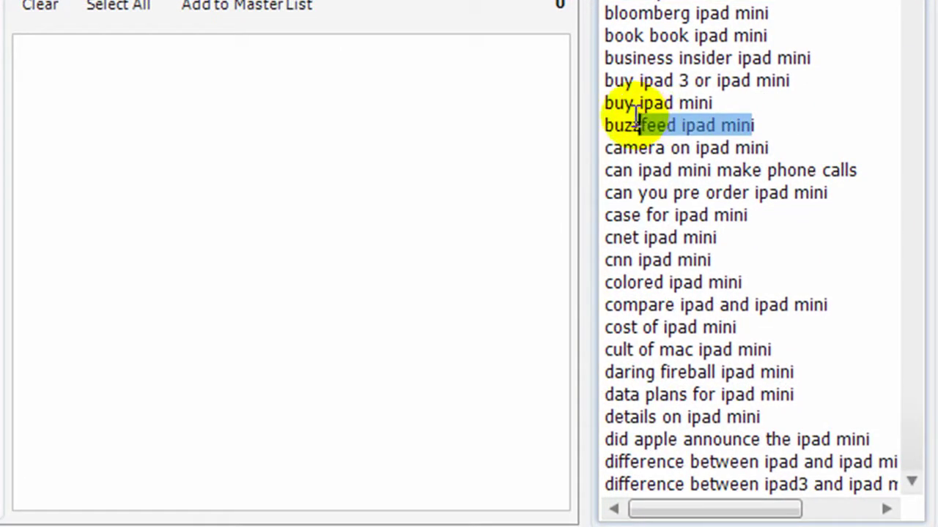
click(814, 75)
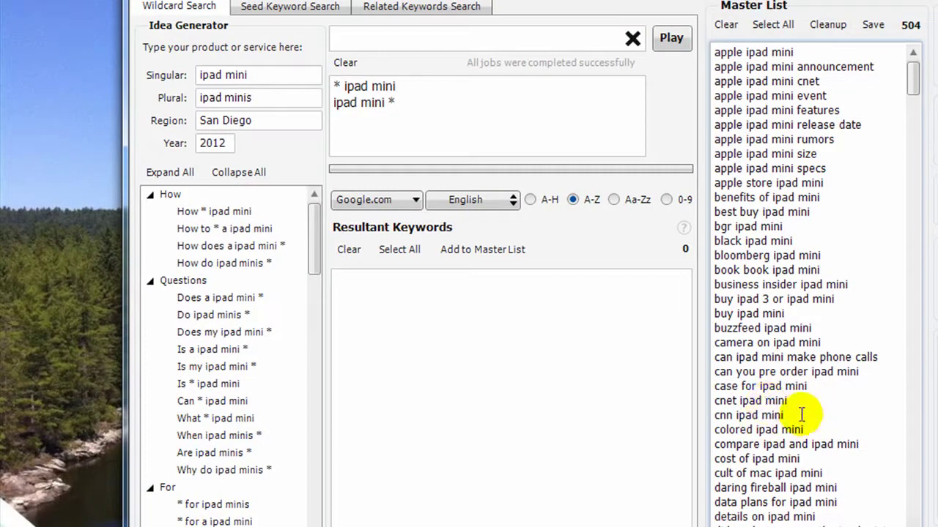
click(801, 415)
drag(782, 415, 715, 416)
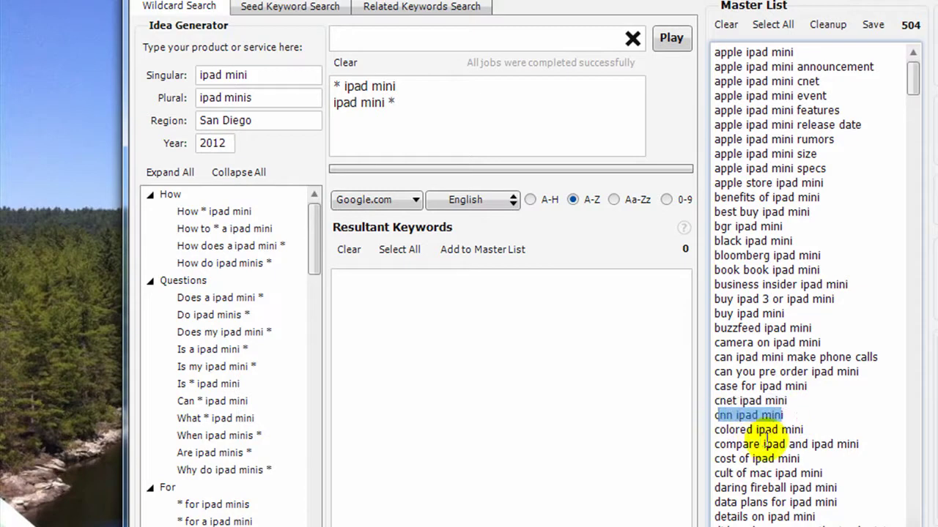
click(796, 415)
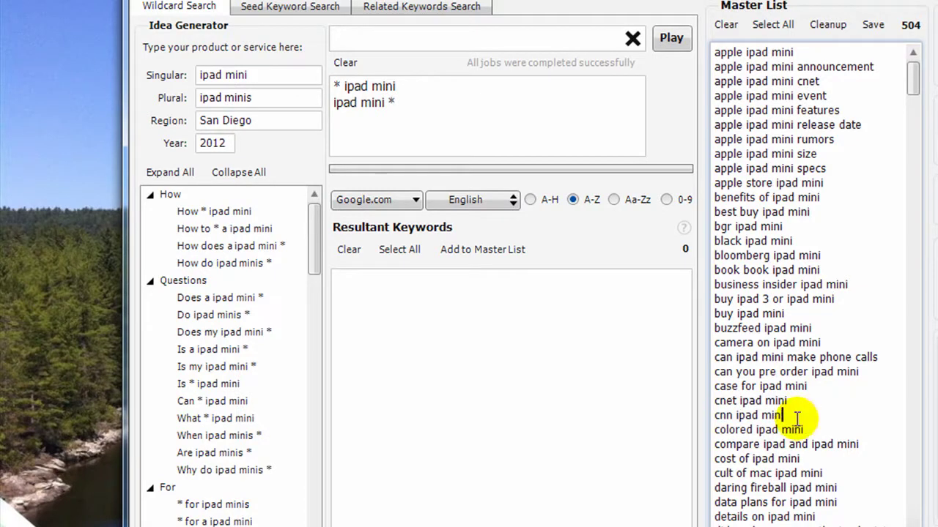
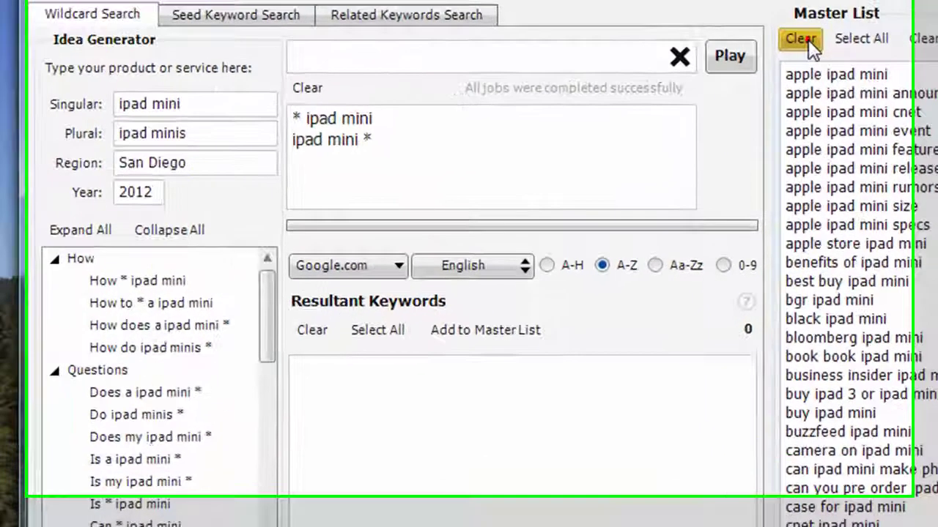
- Clear the Master List and run the wildcard search again with the Aa-Zz letter range
click(561, 517)
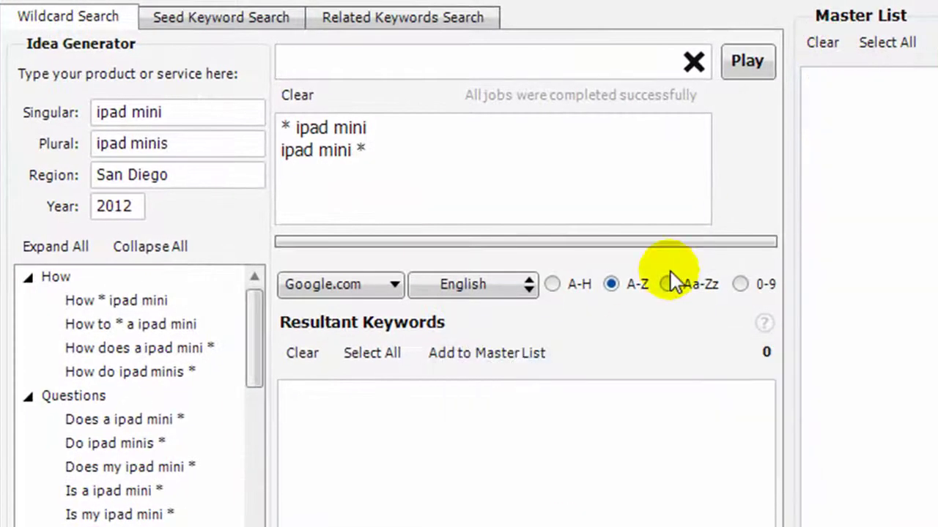
click(666, 285)
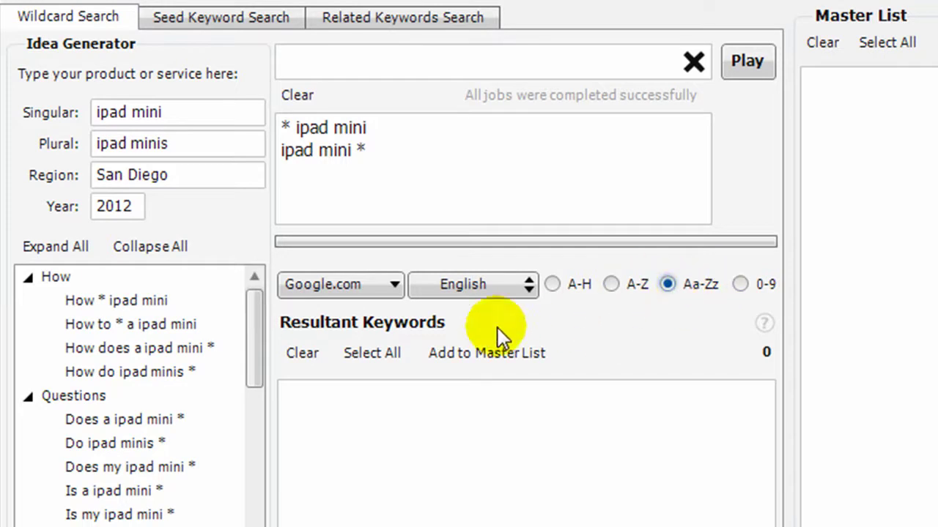
click(742, 63)
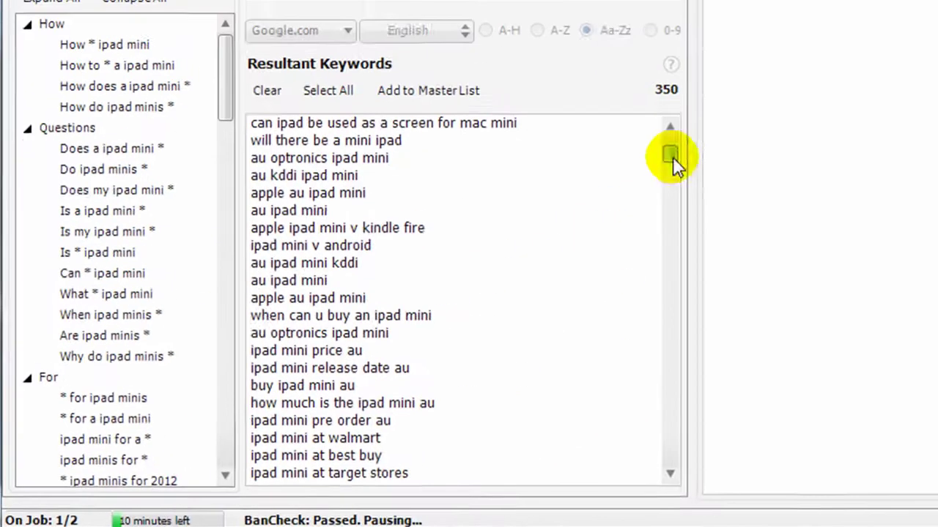
- Look through the resultant keywords of the Aa-Zz search for longer phrases and questions about the ipad mini
drag(659, 158, 668, 195)
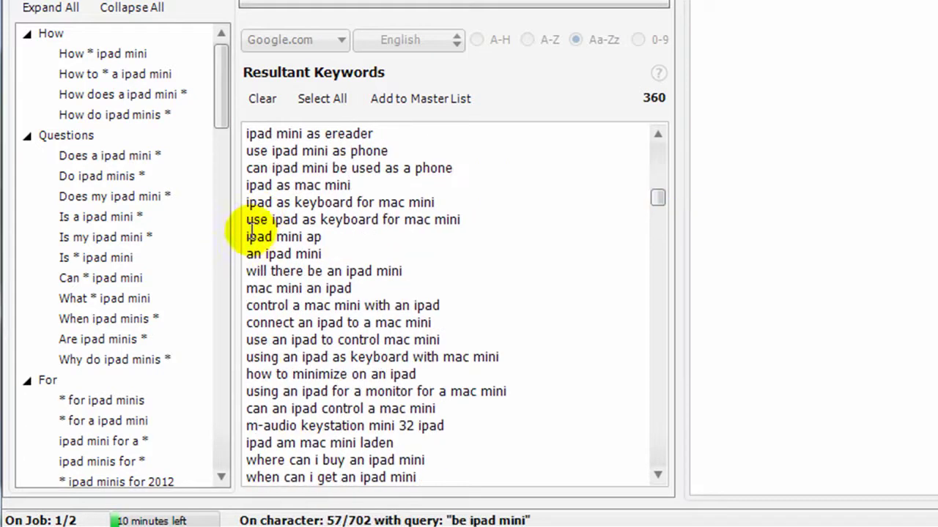
drag(657, 200, 657, 214)
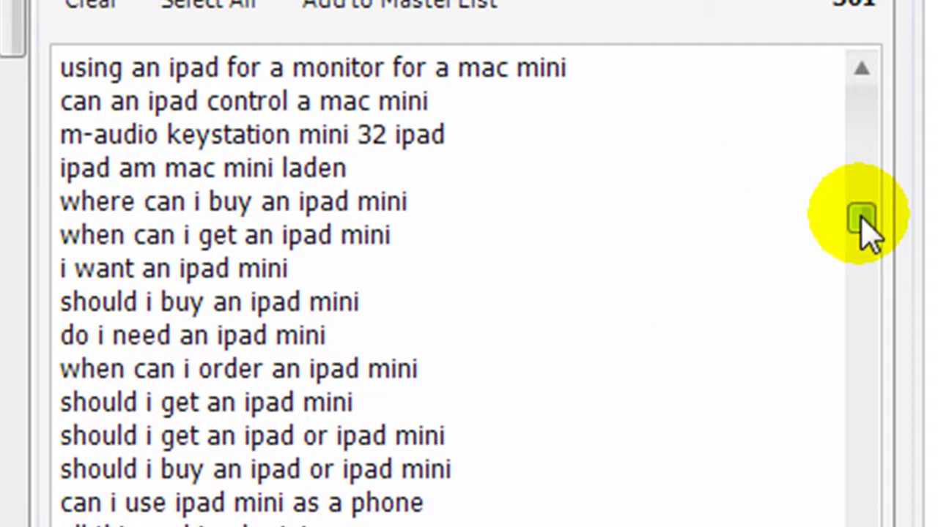
drag(863, 220, 874, 272)
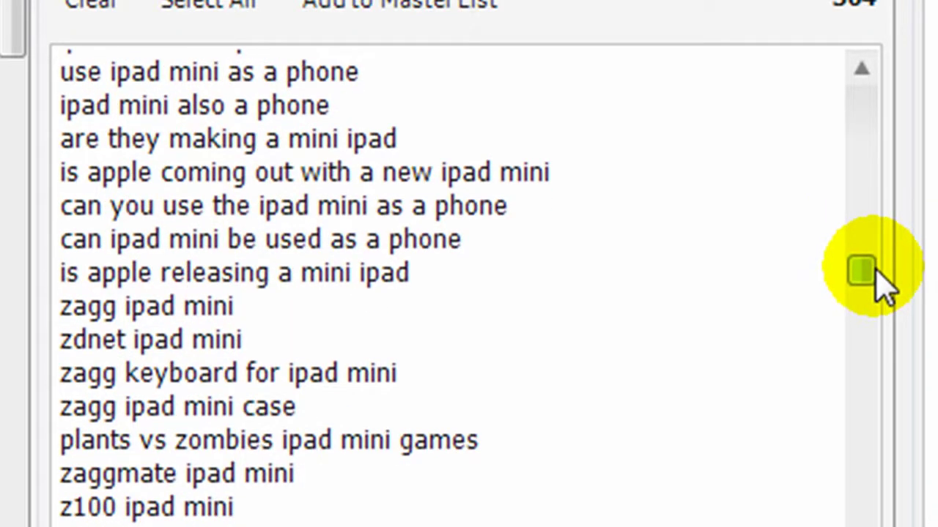
- Examine the incoming resultant keywords for question phrases such as "is apple coming out with a new ipad mini"
click(567, 174)
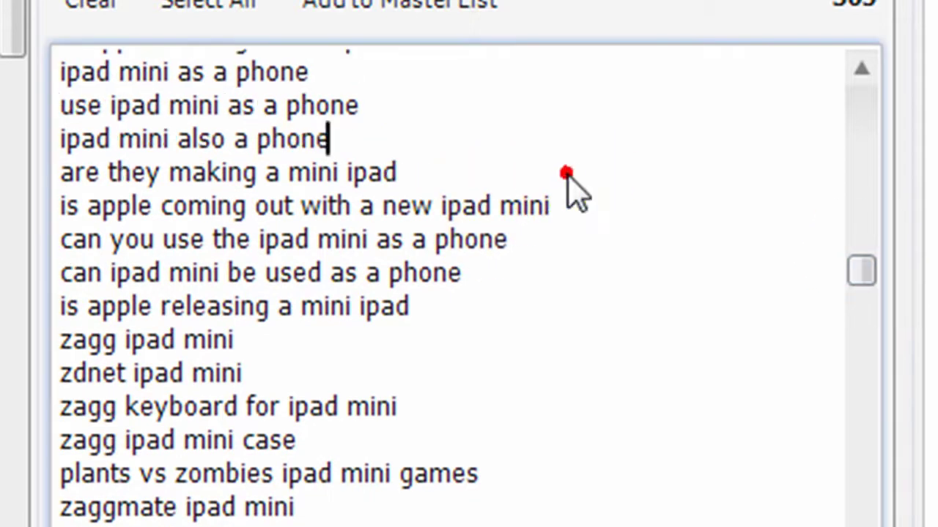
click(559, 212)
key(shift+Home)
click(562, 246)
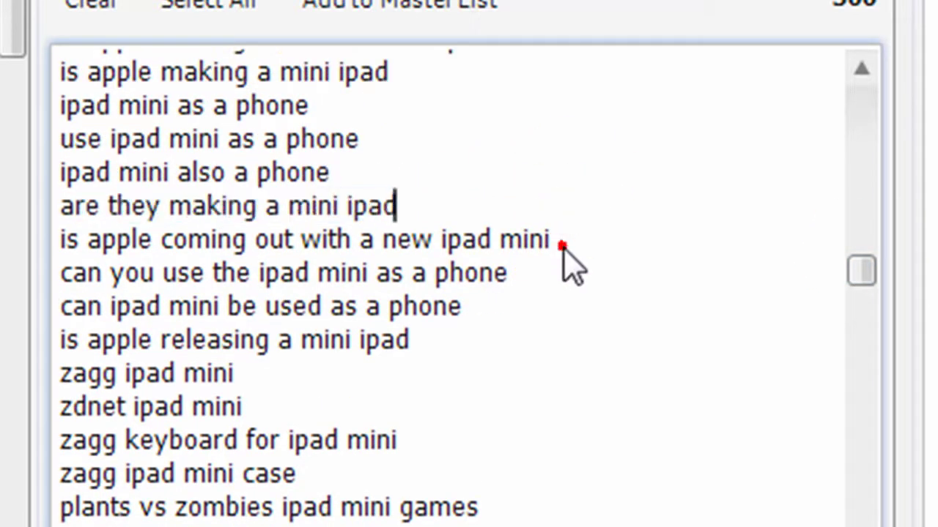
click(316, 273)
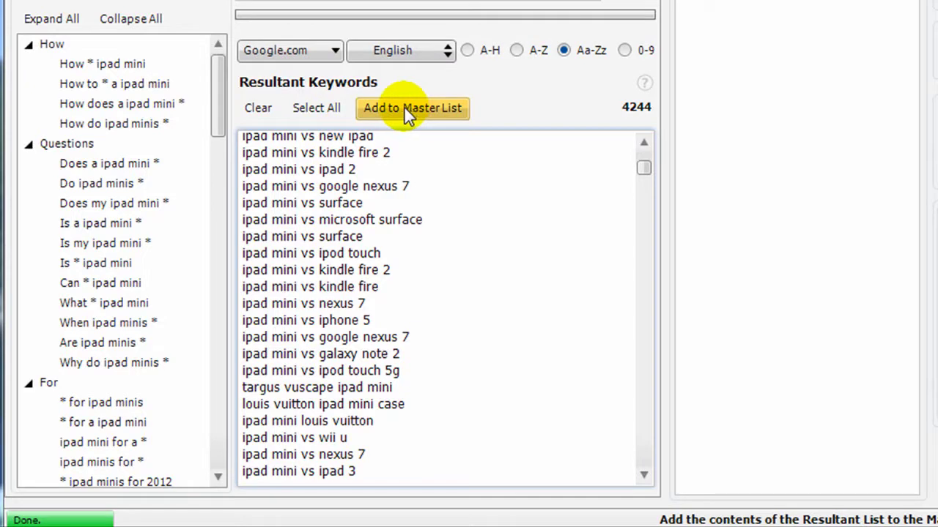
- Add all resultant keywords to the Master List and clean up that list
click(381, 110)
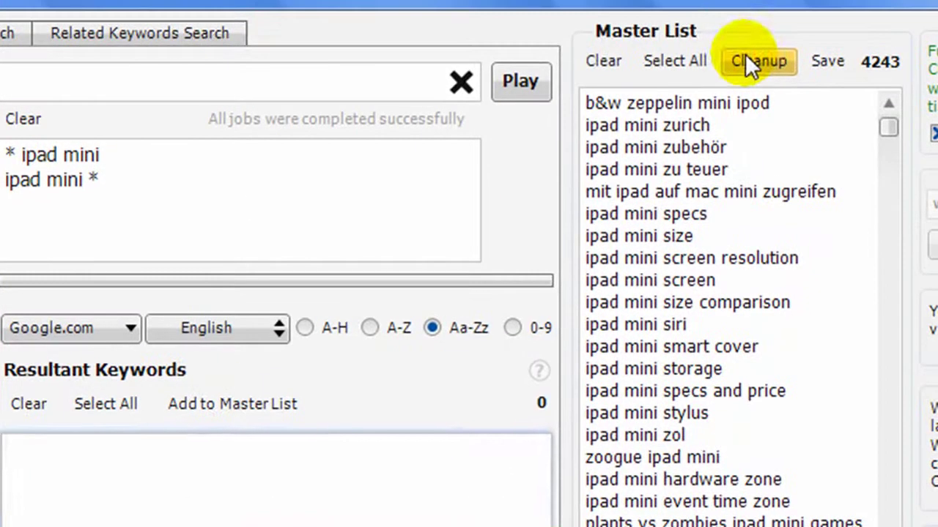
click(750, 47)
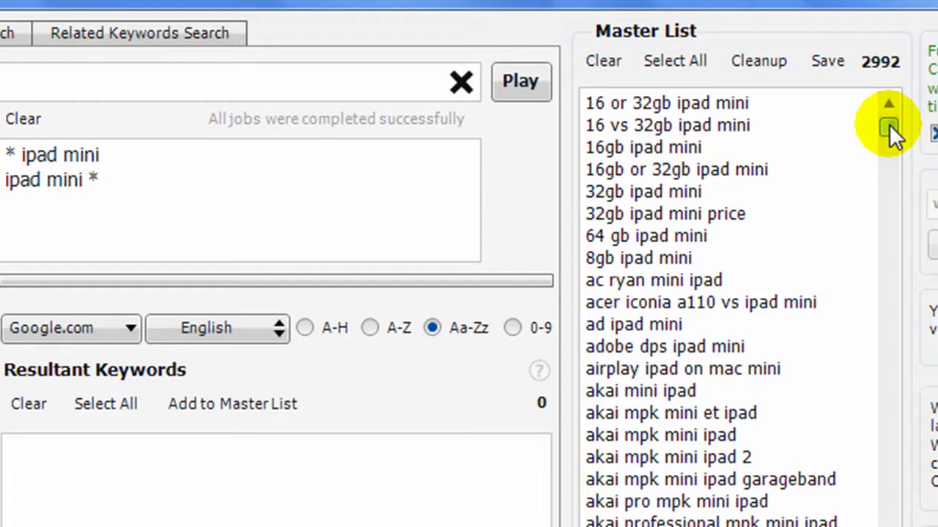
- Look through the cleaned-up Master List for long-tail phrases and where, why and will questions about the ipad mini
drag(889, 128, 904, 184)
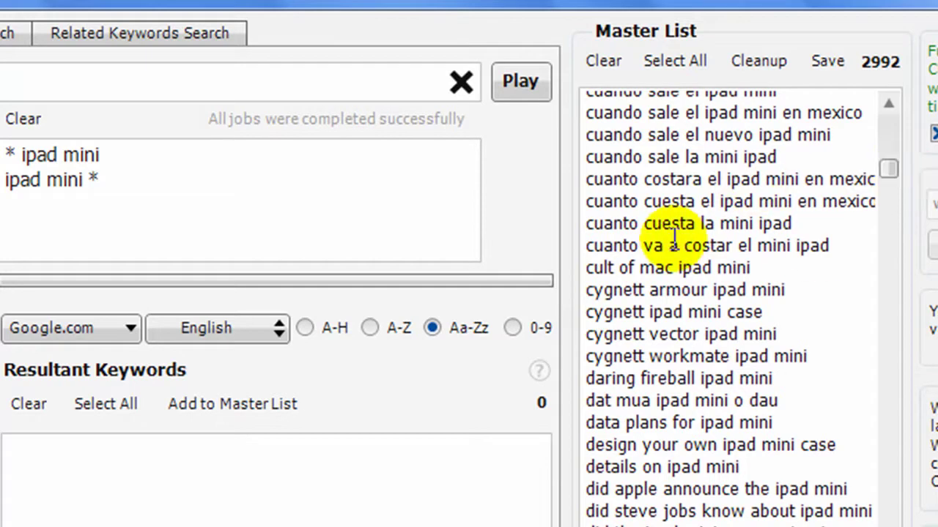
scroll(645, 220, down, 20)
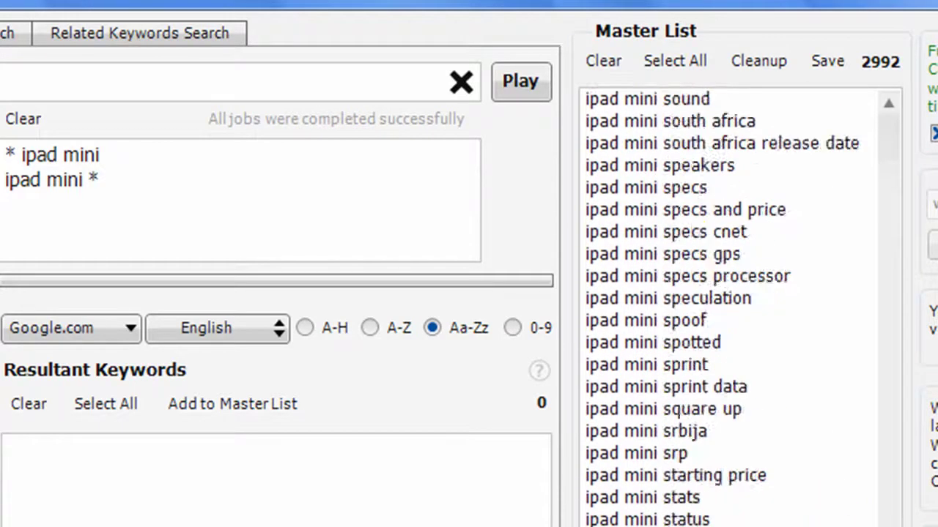
scroll(726, 308, down, 20)
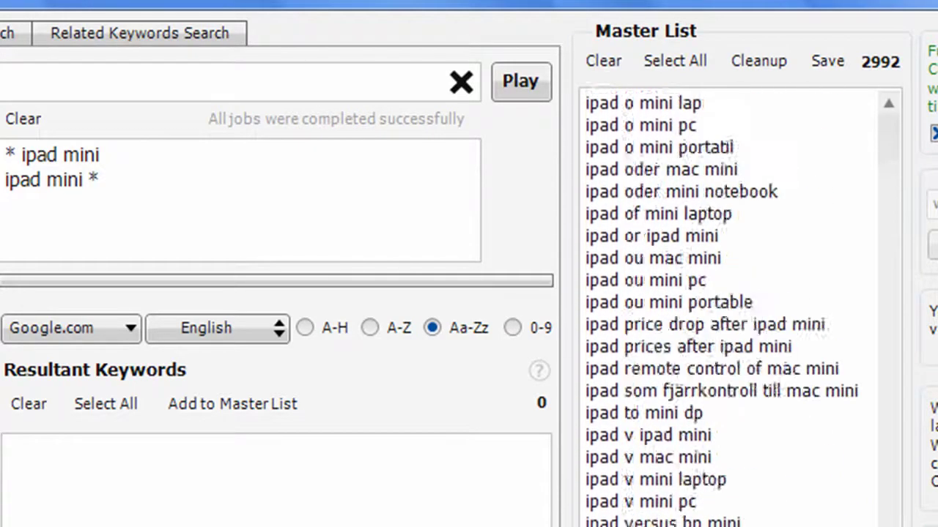
scroll(726, 308, down, 20)
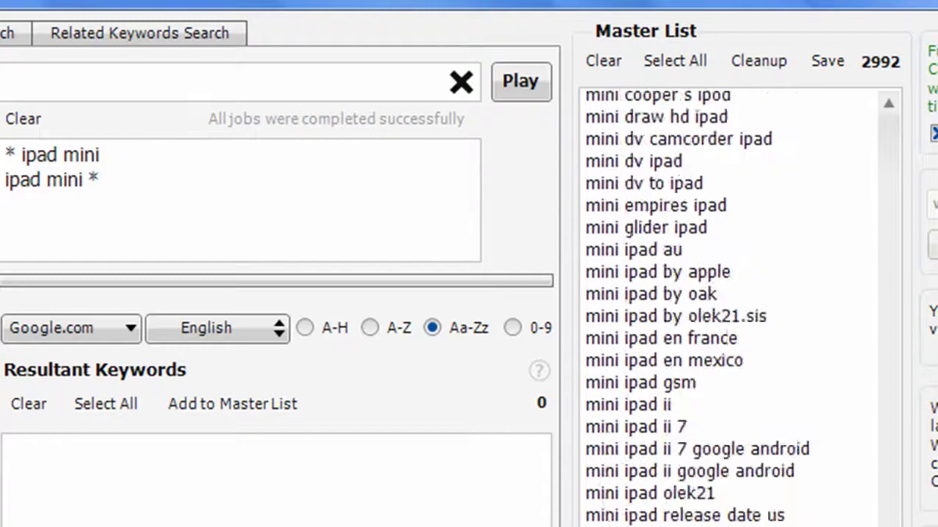
scroll(726, 308, down, 20)
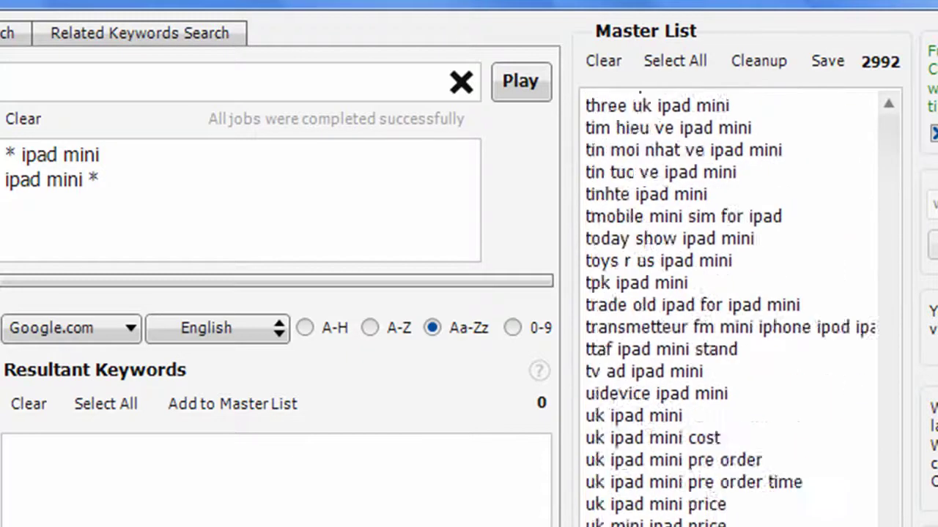
scroll(729, 308, down, 10)
scroll(729, 308, up, 8)
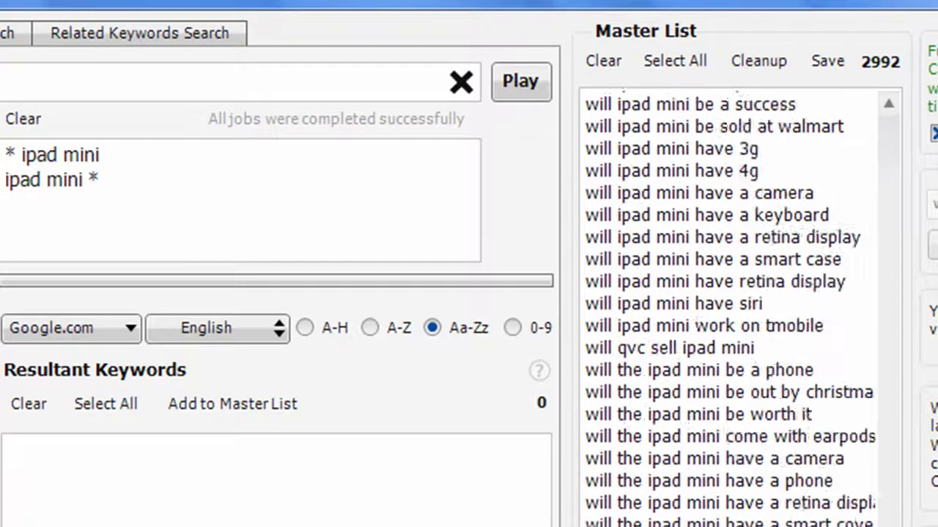
scroll(592, 198, up, 7)
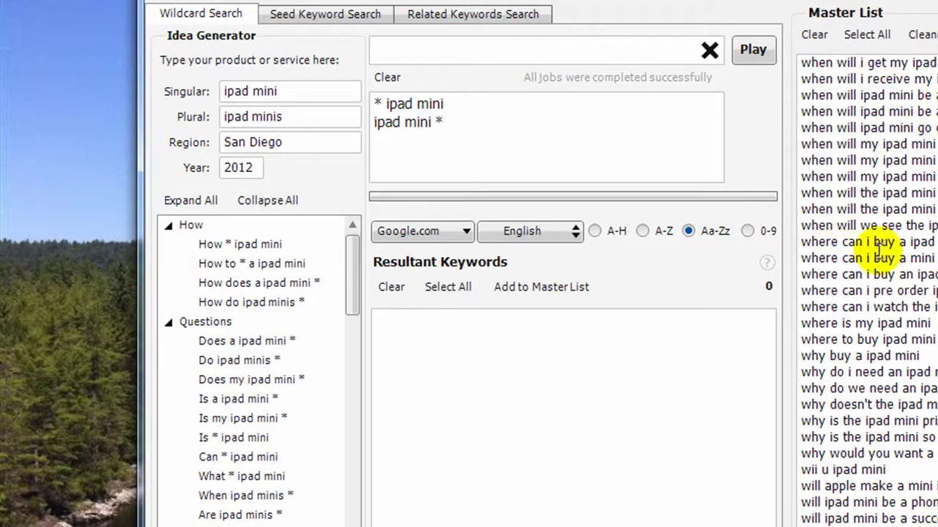
- Clear the existing wildcard search terms and set the letter range to A-H
key(ctrl+a)
click(442, 122)
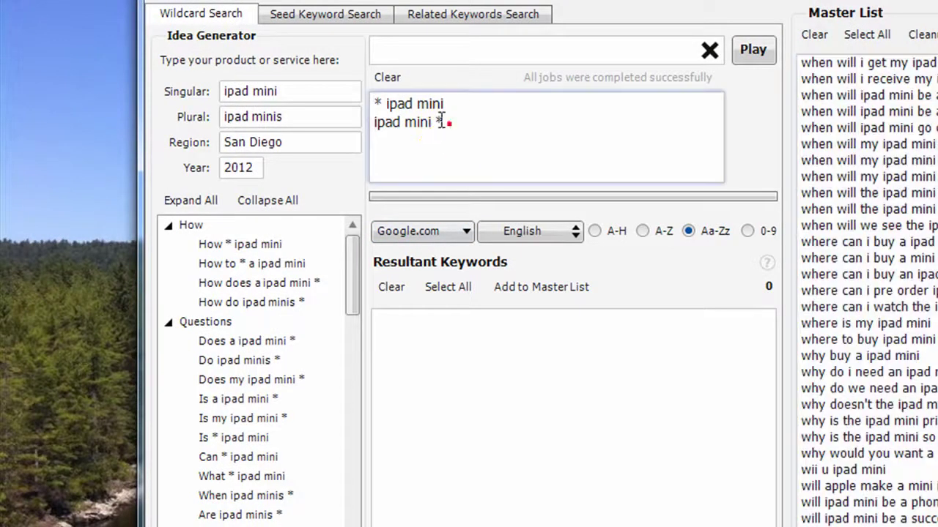
key(ctrl+a)
key(Delete)
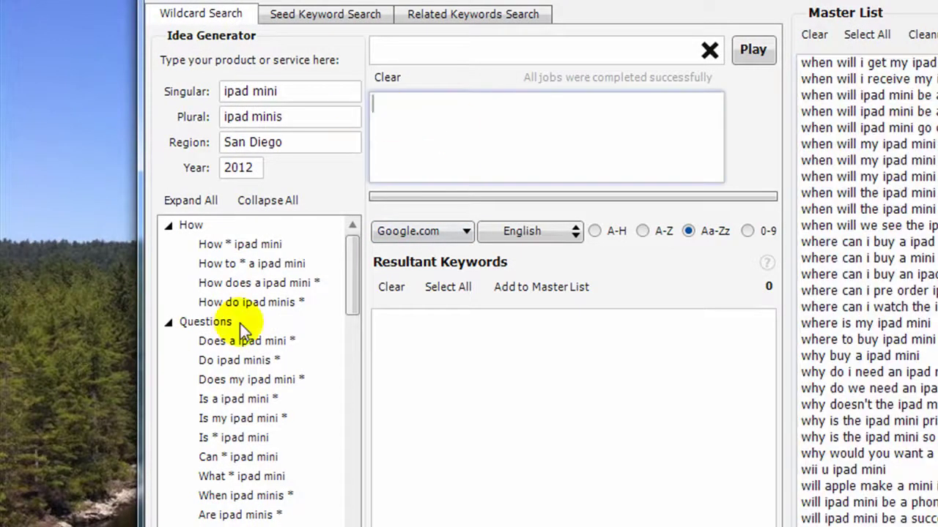
click(506, 442)
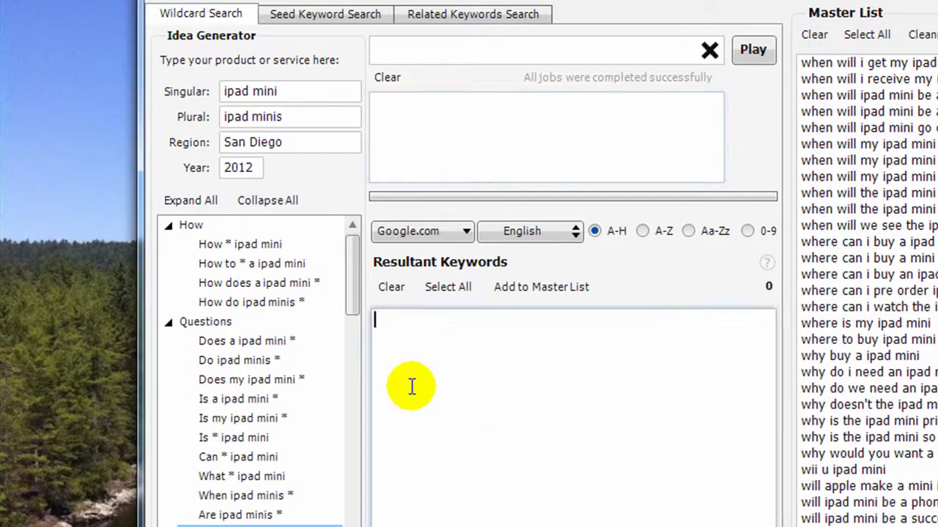
click(350, 272)
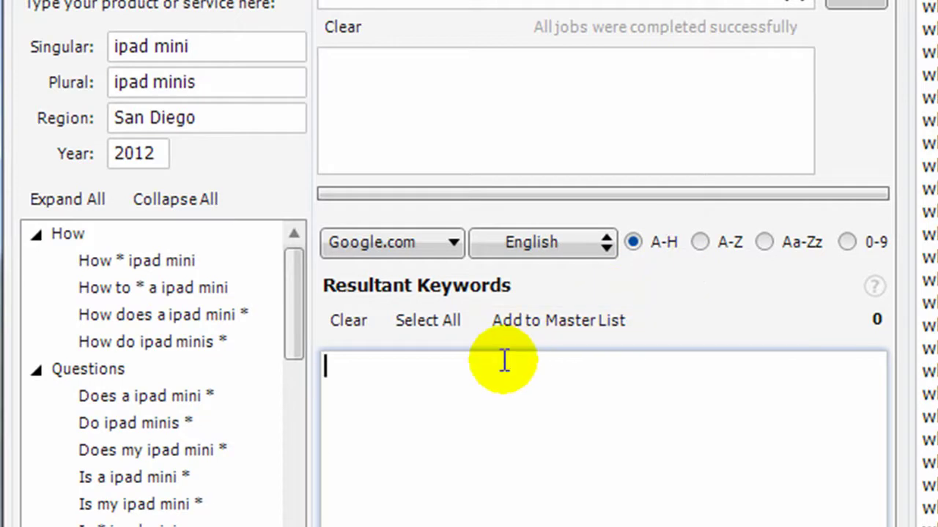
- Add the idea patterns "How * ipad mini" and "* for a ipad mini" to the search terms and run the wildcard search
click(105, 263)
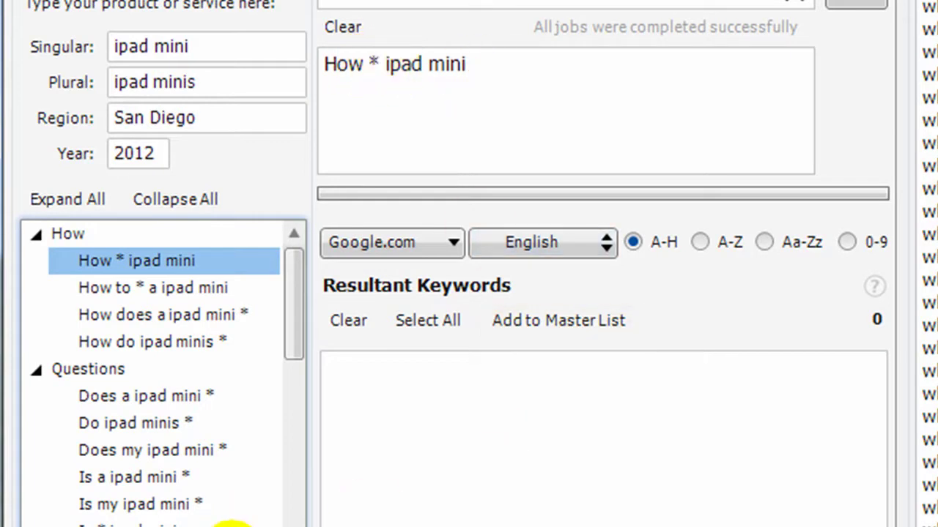
click(140, 524)
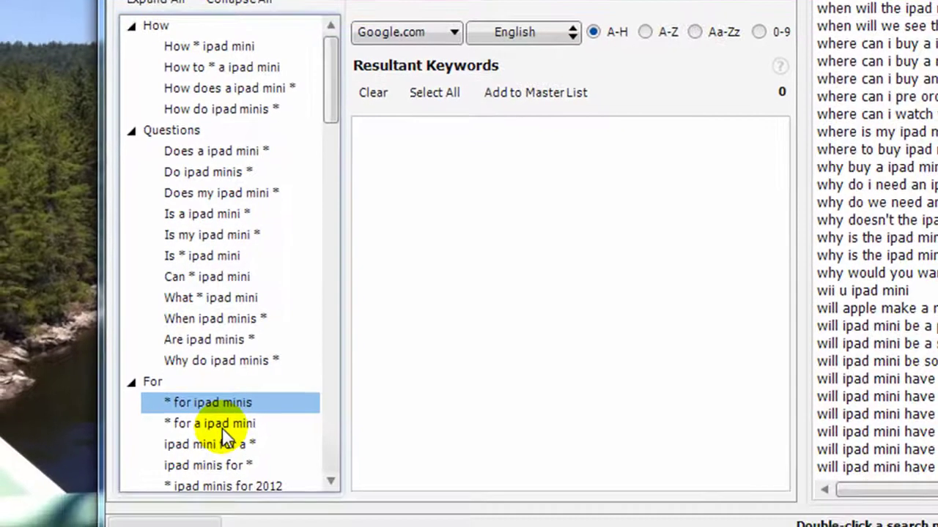
click(213, 423)
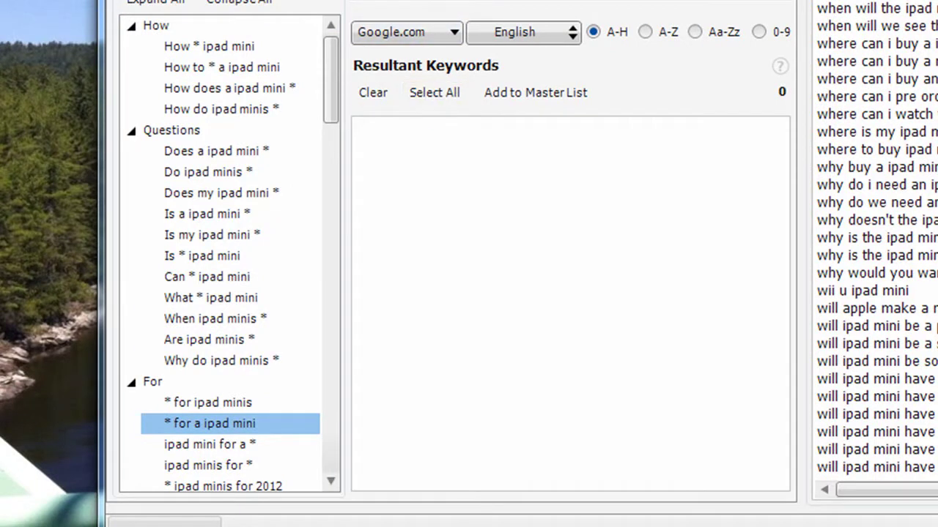
drag(329, 93, 306, 98)
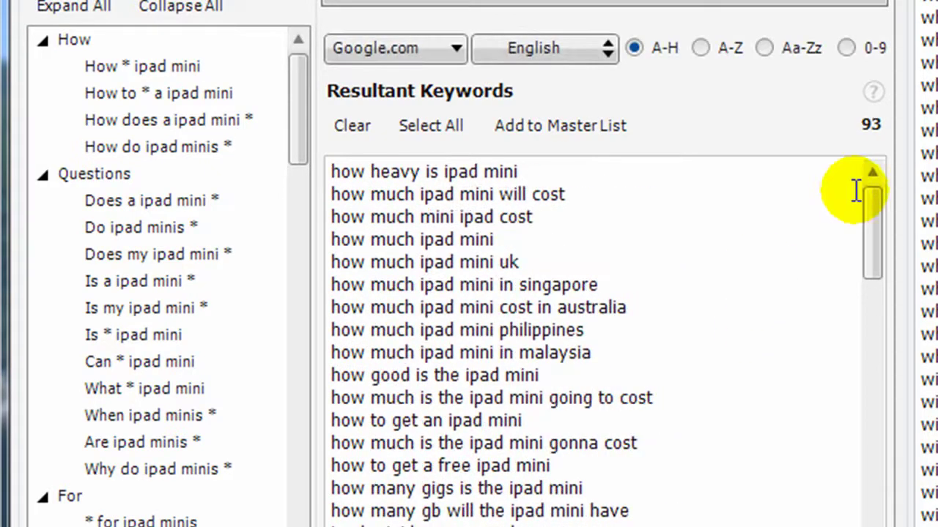
- Look through the resultant keywords for the "How" and "for a" patterns
scroll(725, 320, down, 7)
scroll(729, 320, down, 10)
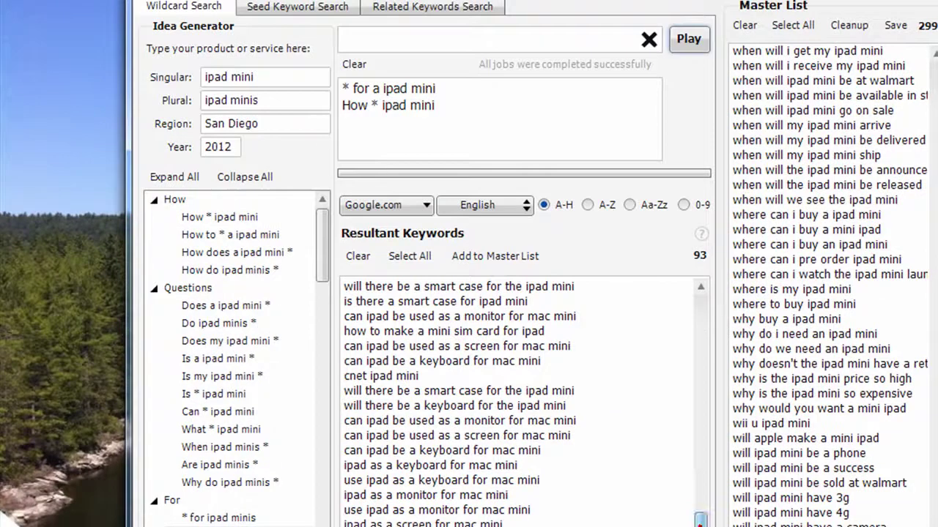
drag(872, 520, 878, 198)
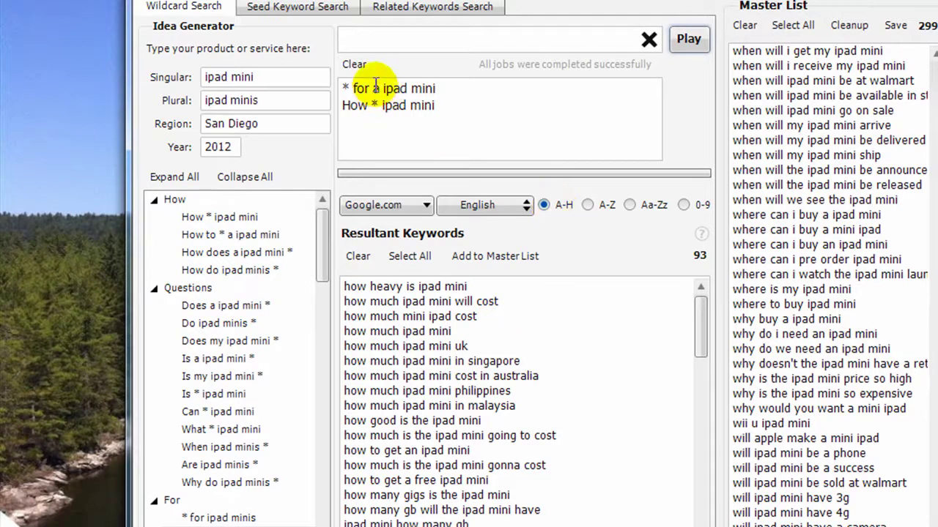
- Change the search terms to "* ipad mini" and "ipad mini *" and run the wildcard search with the A-H range
drag(382, 87, 359, 82)
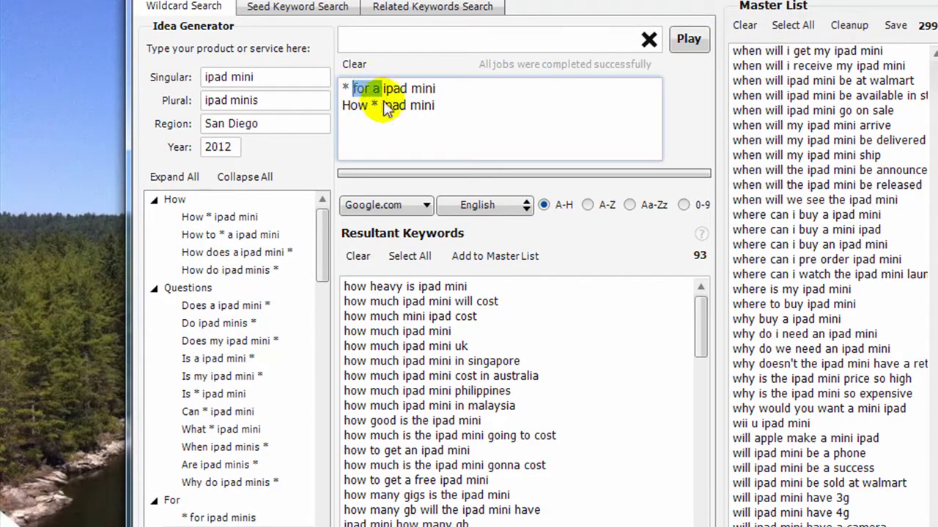
key(Delete)
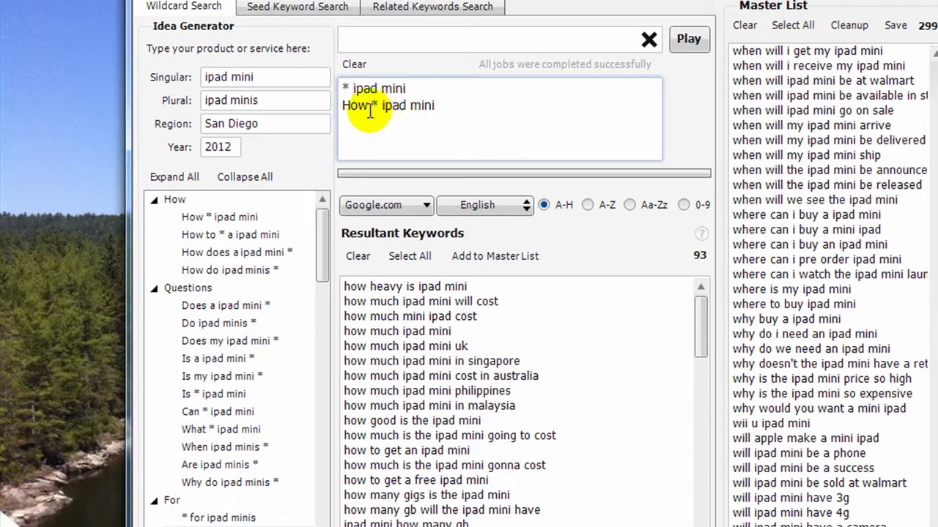
click(375, 105)
key(shift+Home)
key(Delete)
key(End)
text(*)
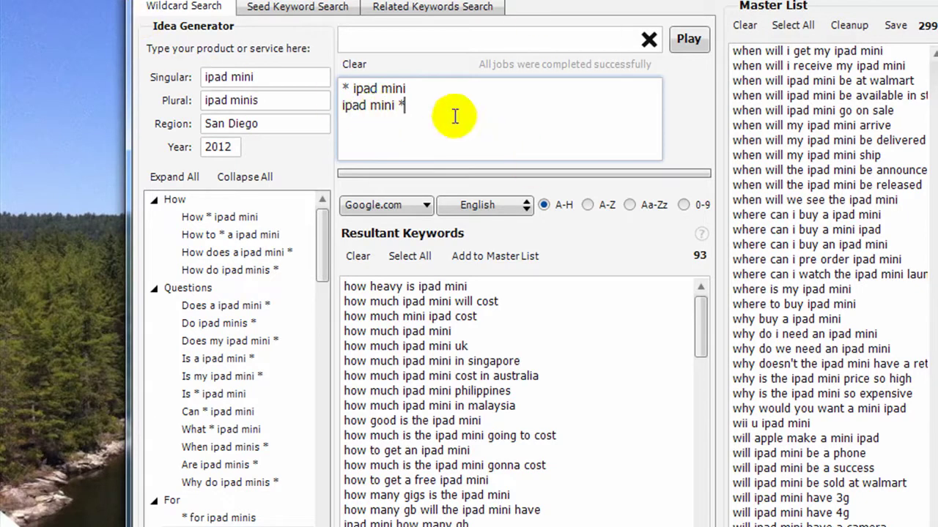
click(674, 38)
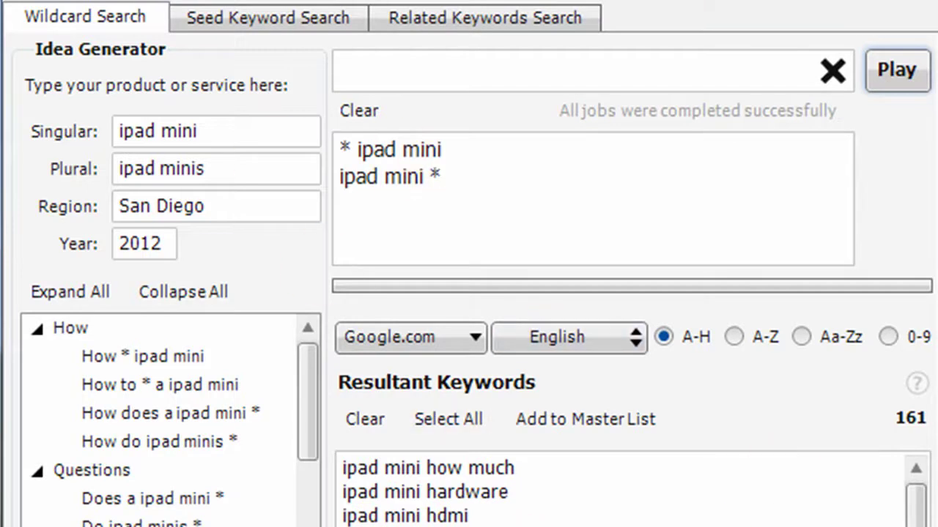
drag(919, 511, 918, 526)
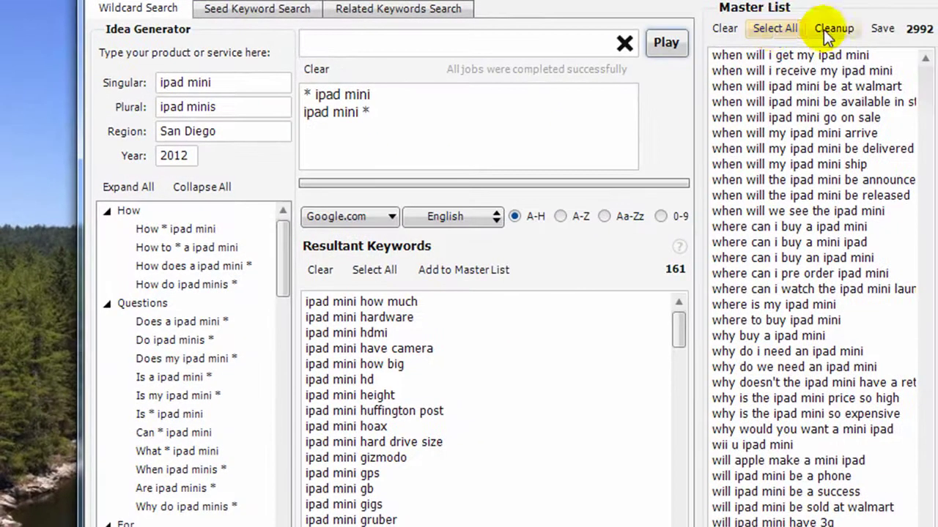
- Copy the entire Master List, switch to the AdWords Keyword Tool in the browser and reload its page
click(837, 33)
right_click(863, 135)
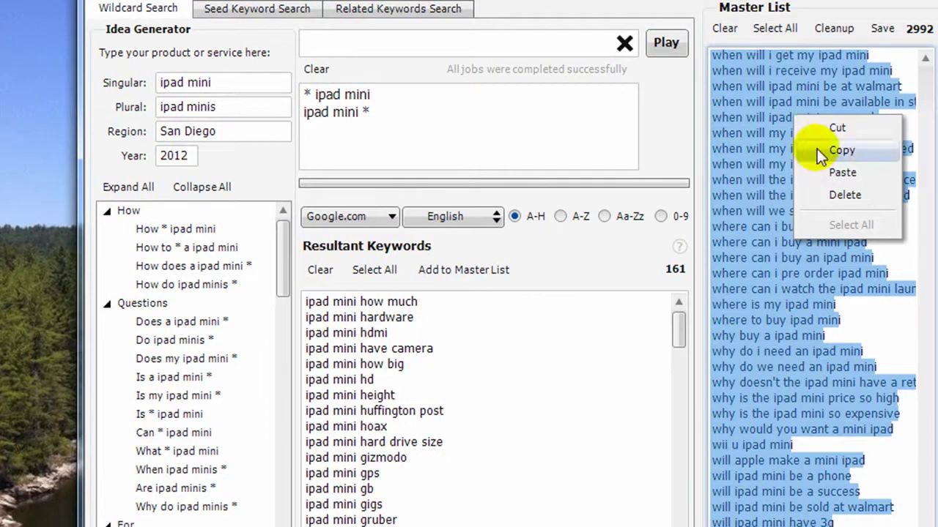
click(840, 151)
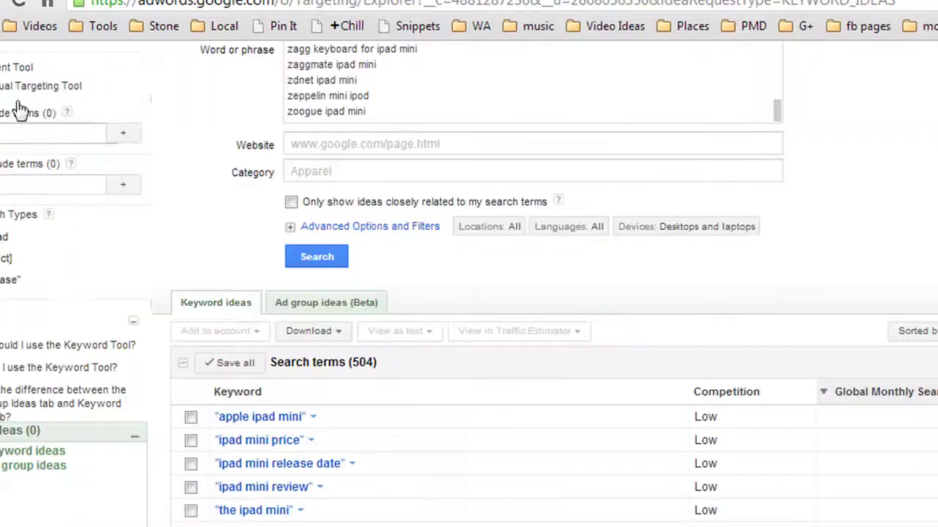
click(22, 6)
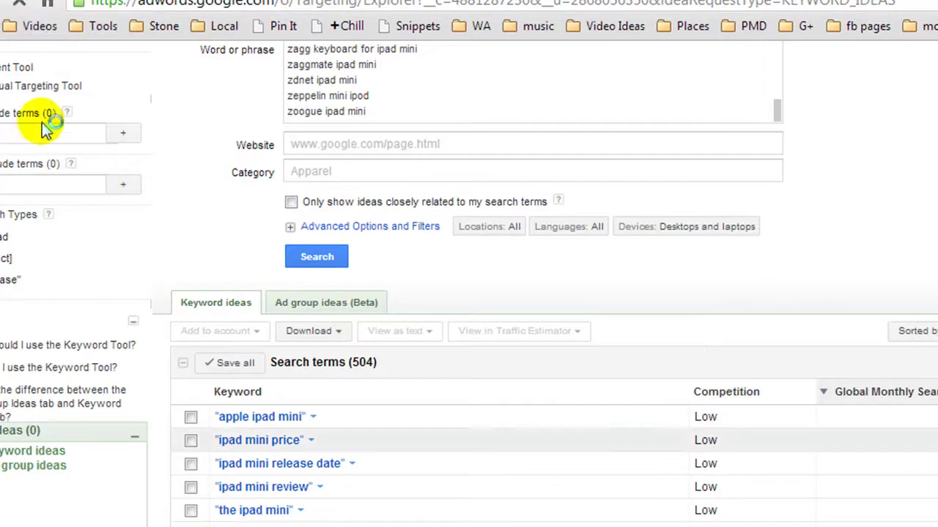